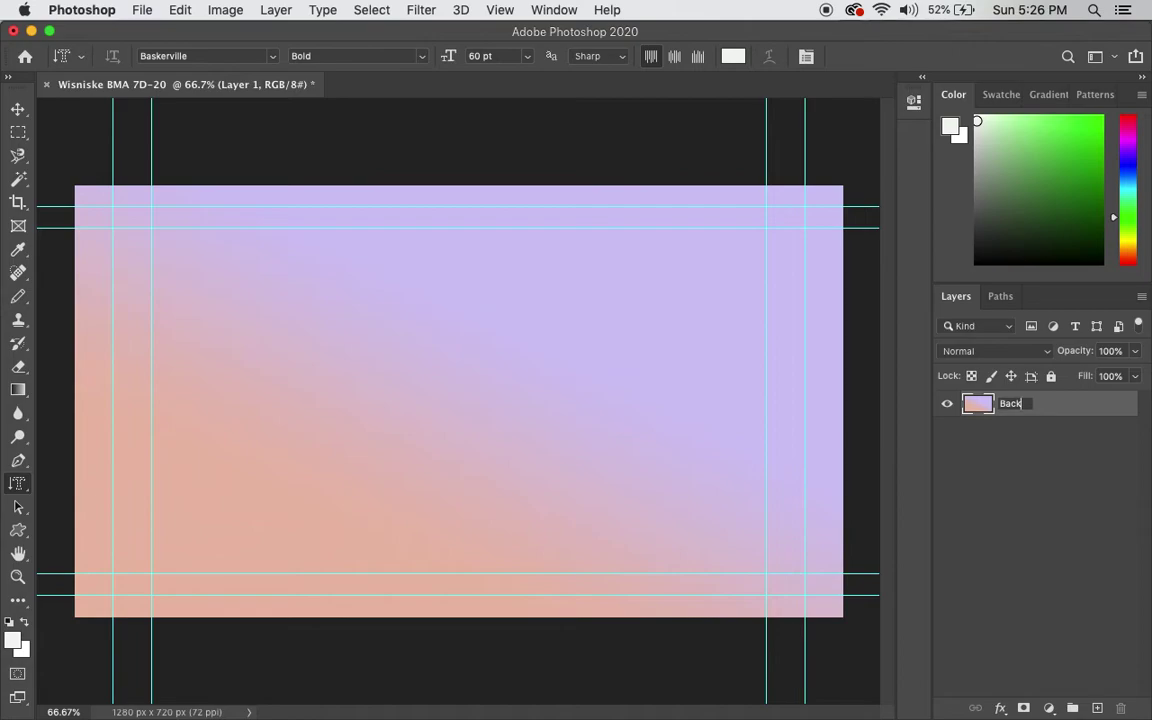
Finish renaming the gradient layer as "Back Layer"
type("ayer")
key("Return")
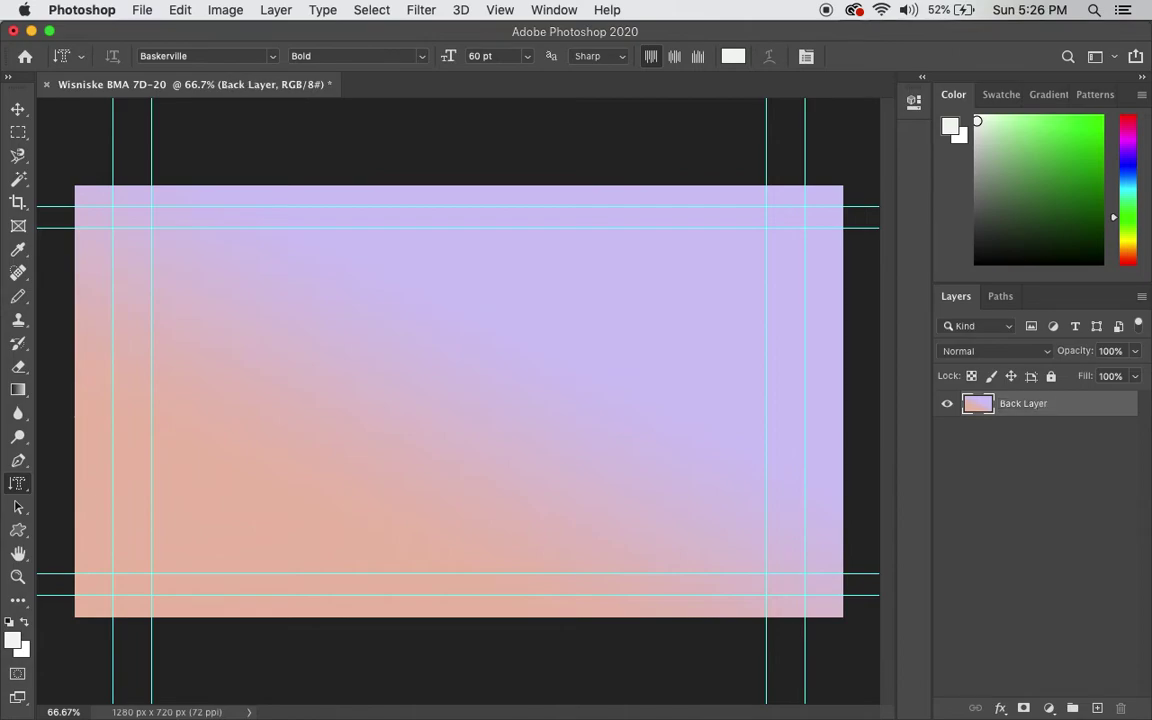
Create a horizontal paragraph text box across the middle of the canvas and replace its placeholder with "This is stuff"
left_click(18, 487)
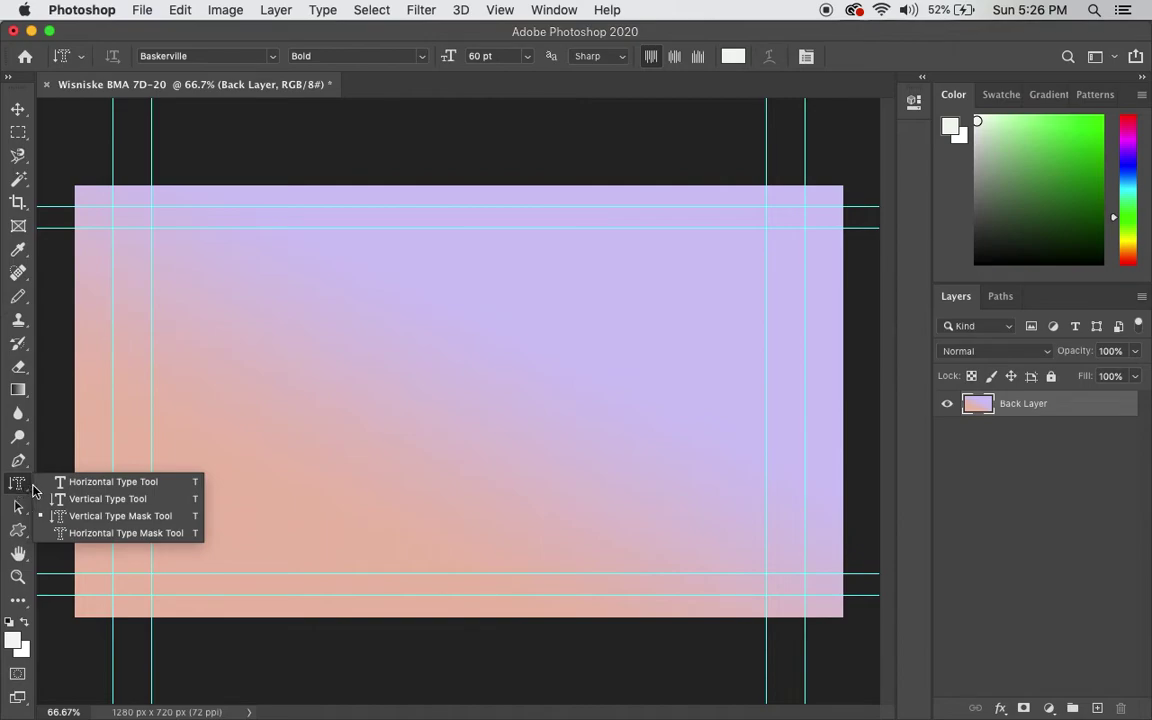
left_click(80, 481)
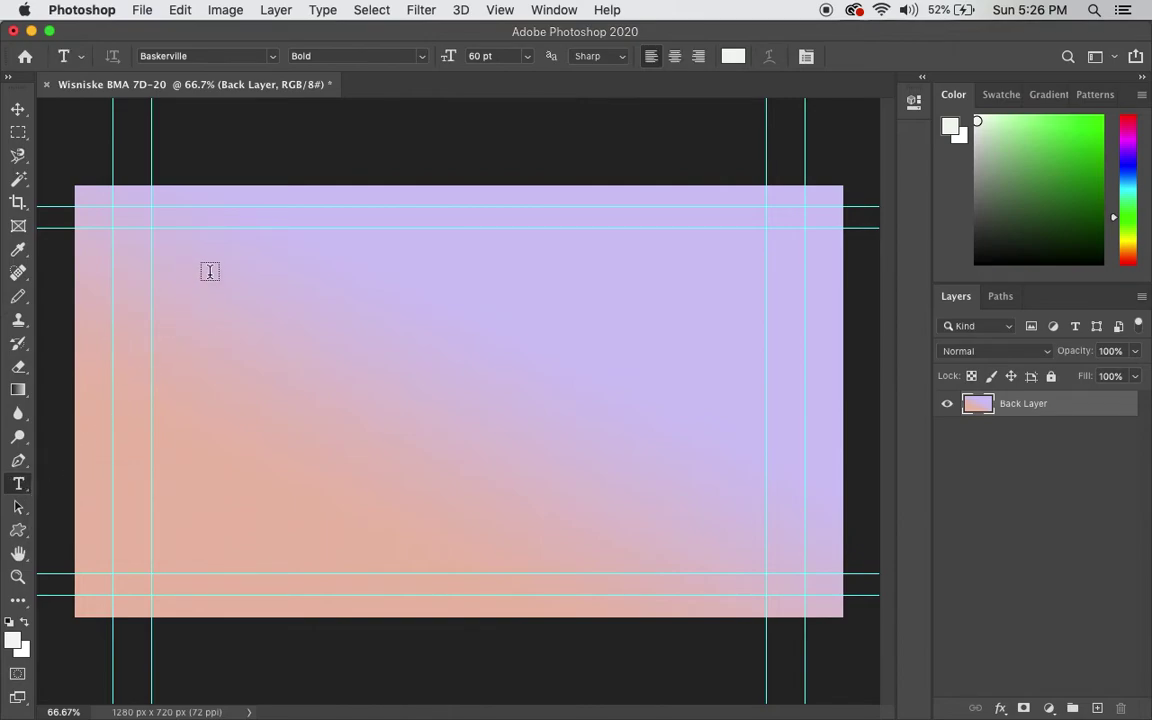
left_click_drag(181, 253, 733, 499)
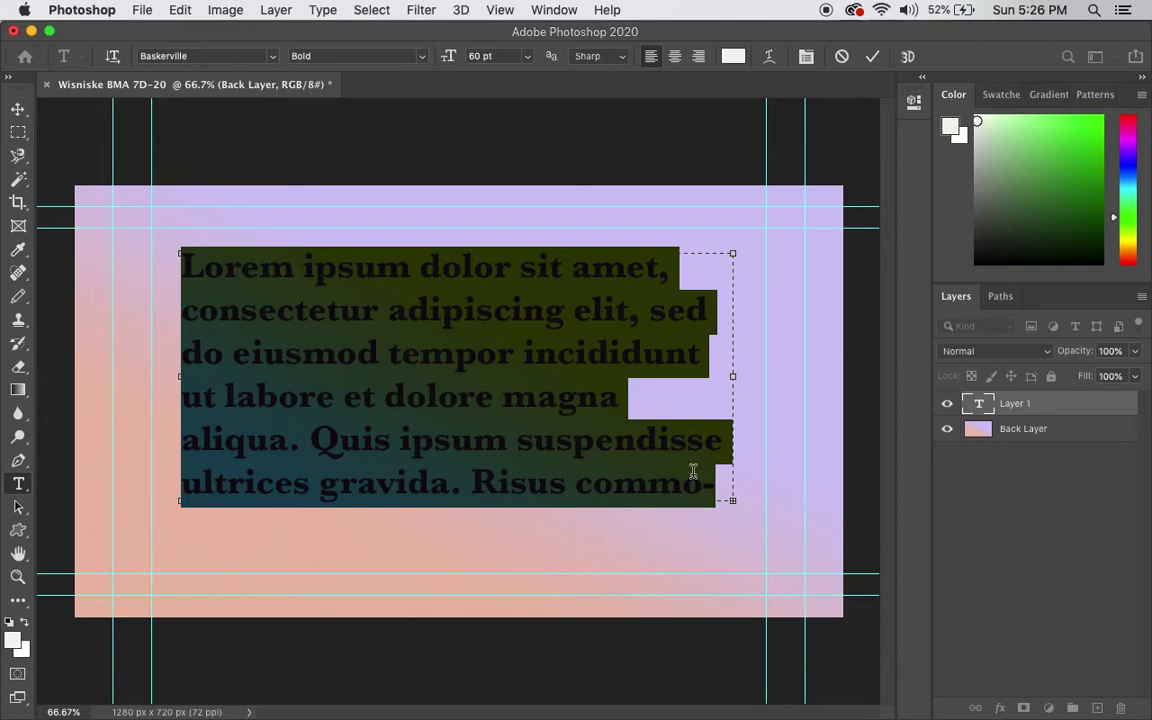
key("BackSpace")
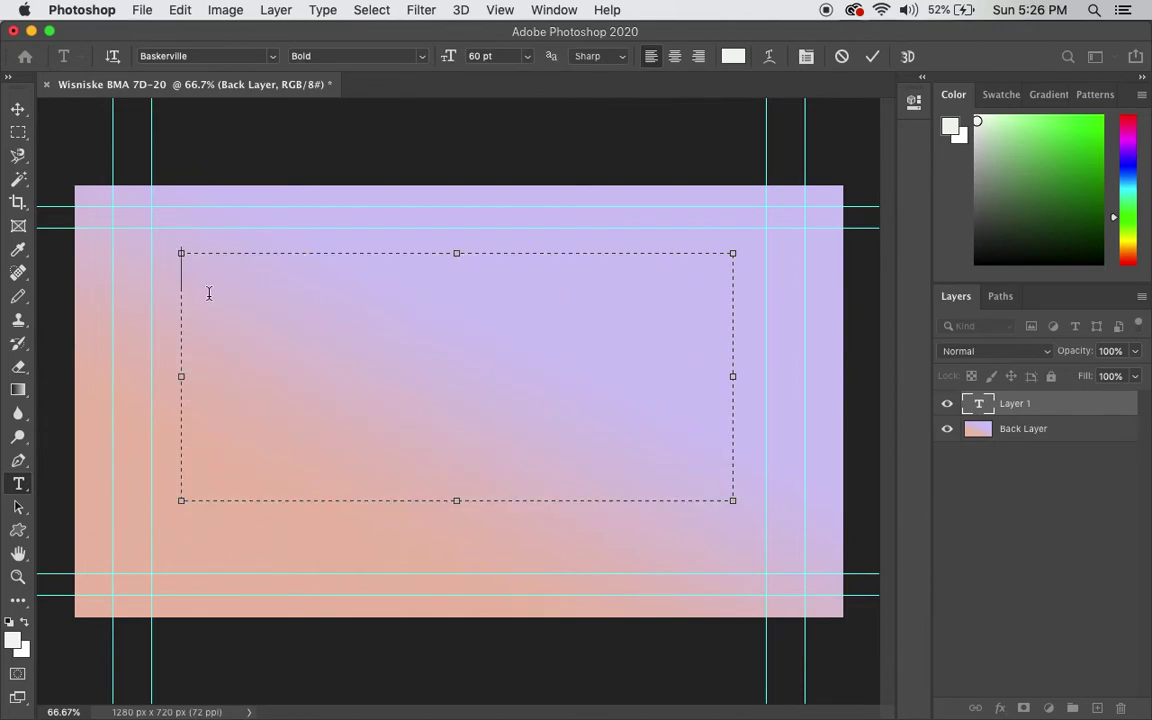
type("This is stuff")
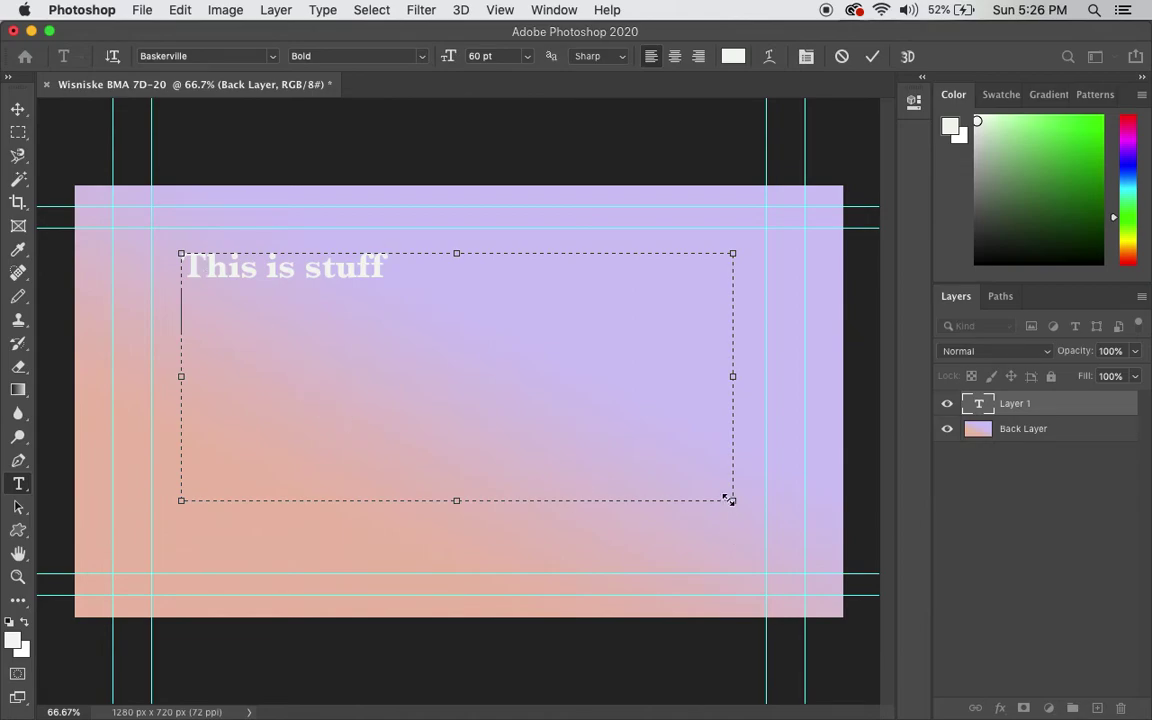
Shrink the text box to fit closely around "This is stuff", commit it and select its text layer
left_click_drag(731, 500, 400, 298)
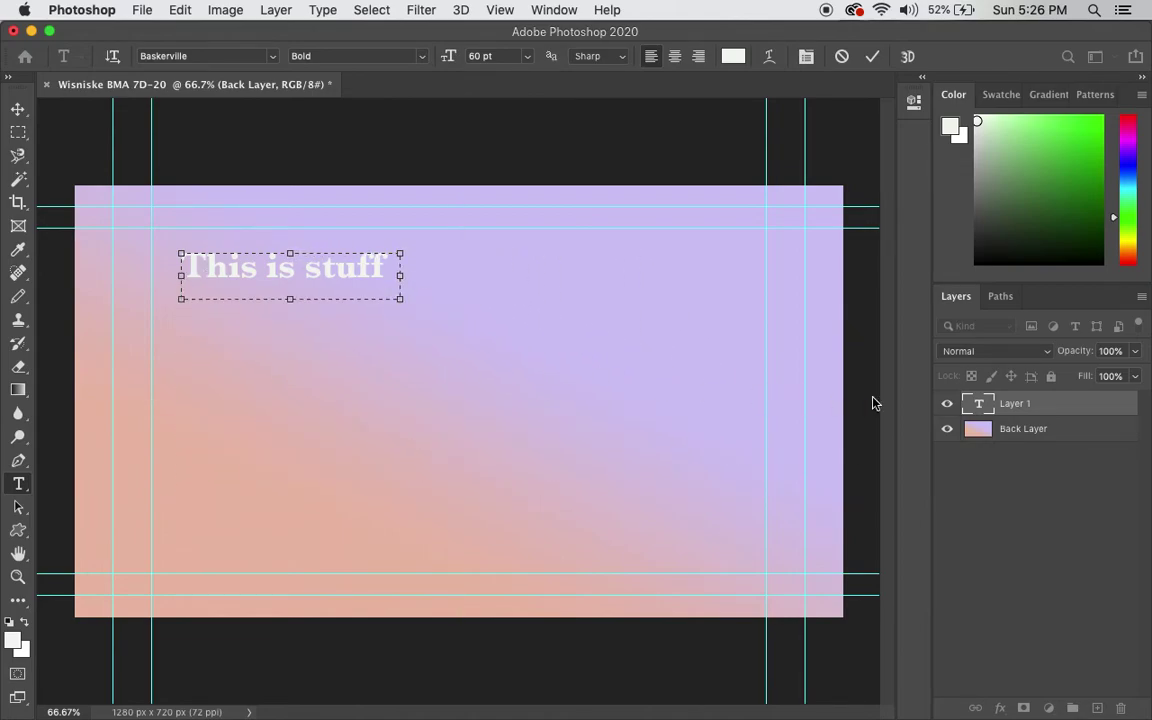
left_click(1068, 439)
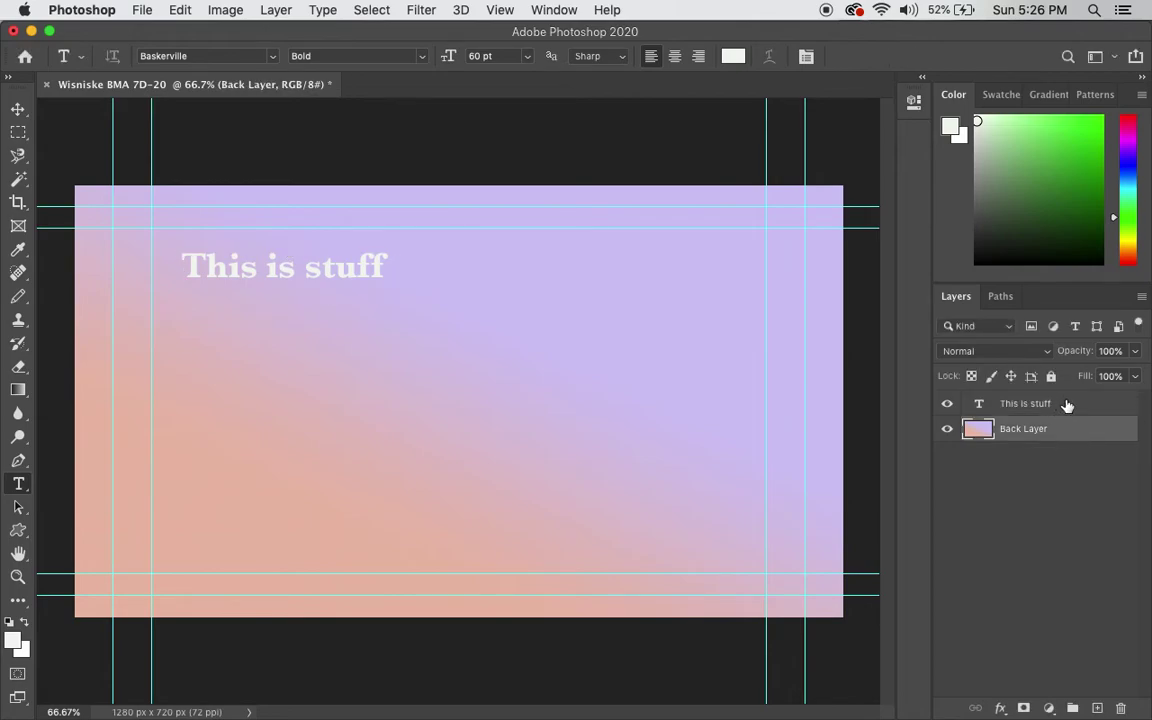
left_click(1067, 405)
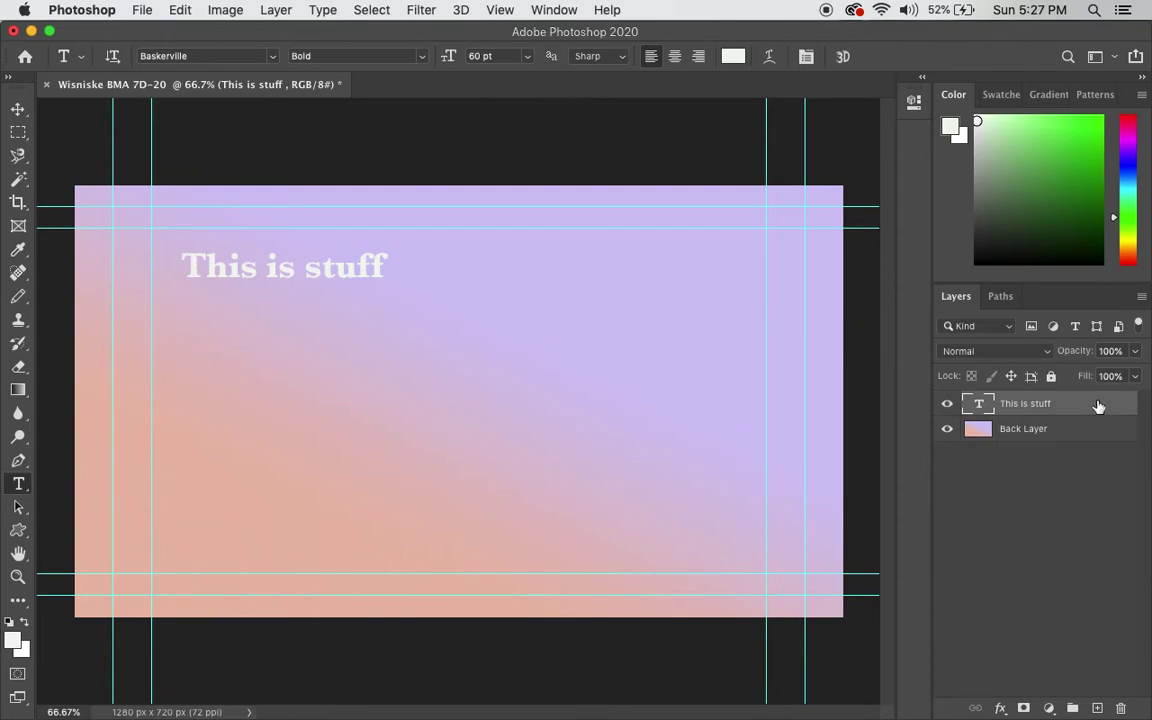
Set the "This is stuff" text to 72 pt and widen its text box so the words fit on one line
left_click(190, 263)
left_click_drag(186, 263, 388, 272)
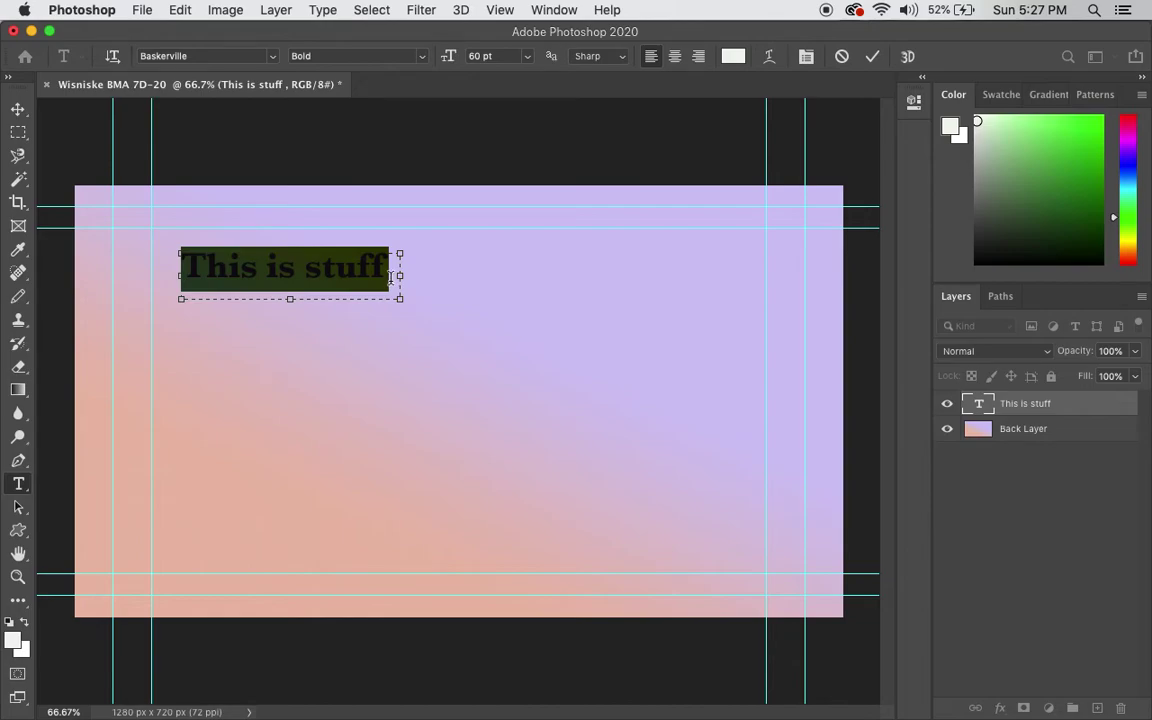
left_click(527, 57)
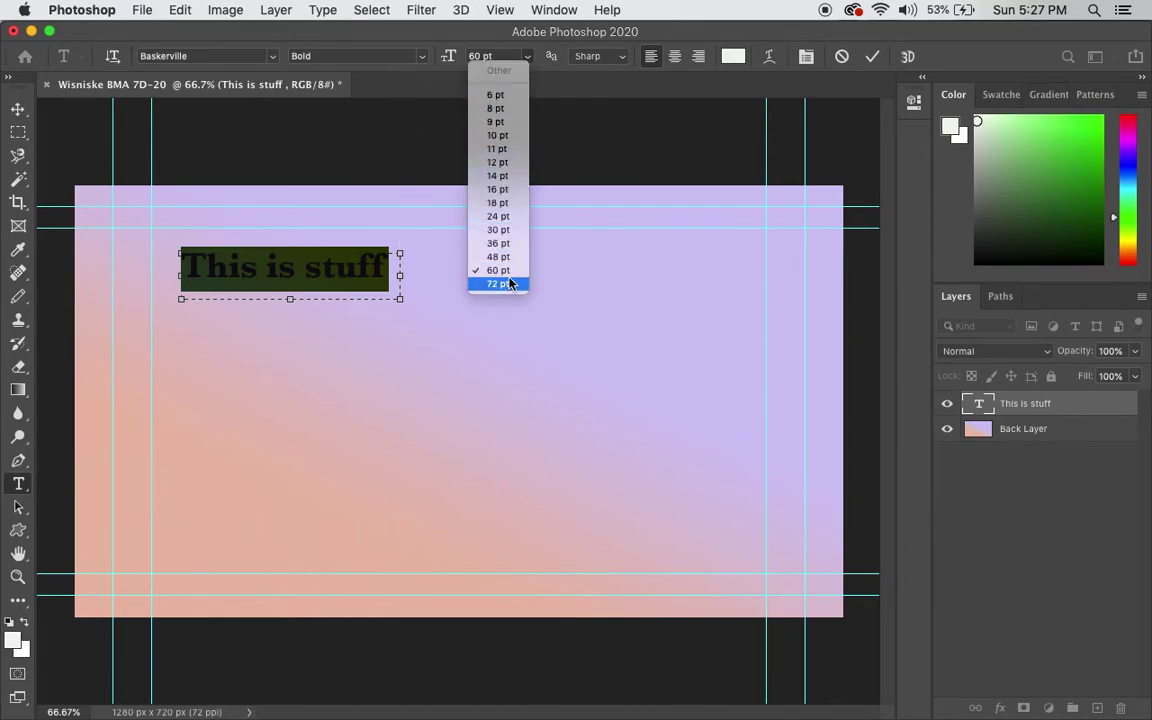
left_click(498, 163)
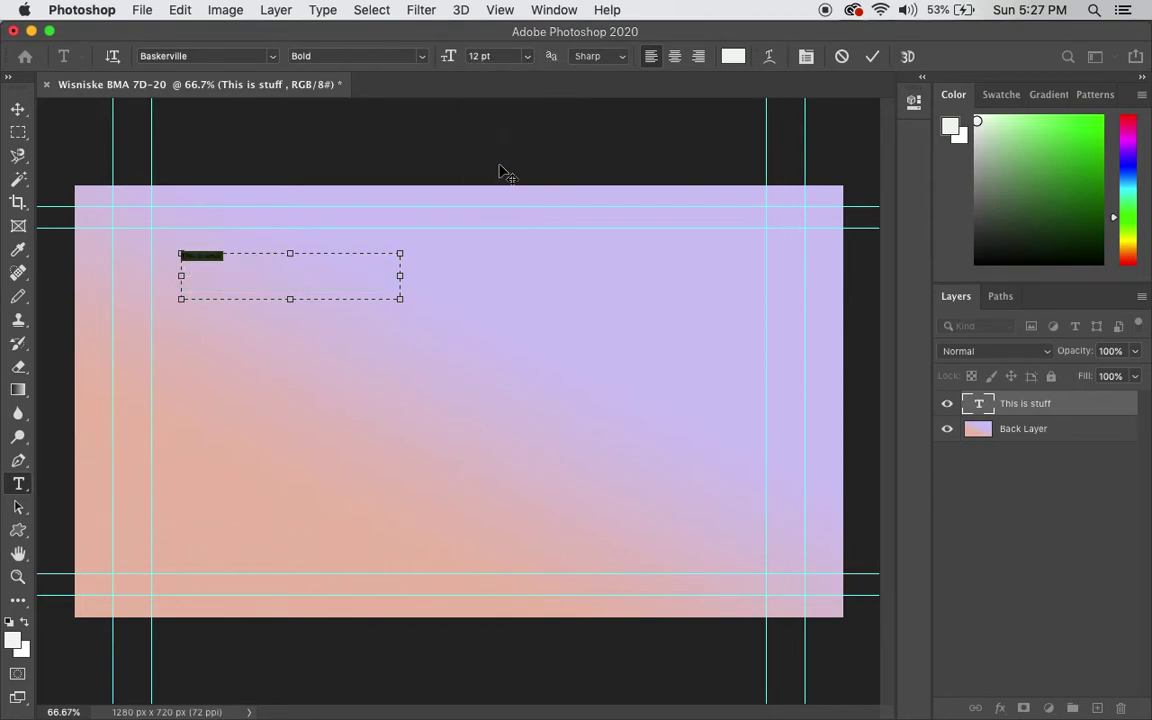
left_click(526, 60)
left_click(512, 288)
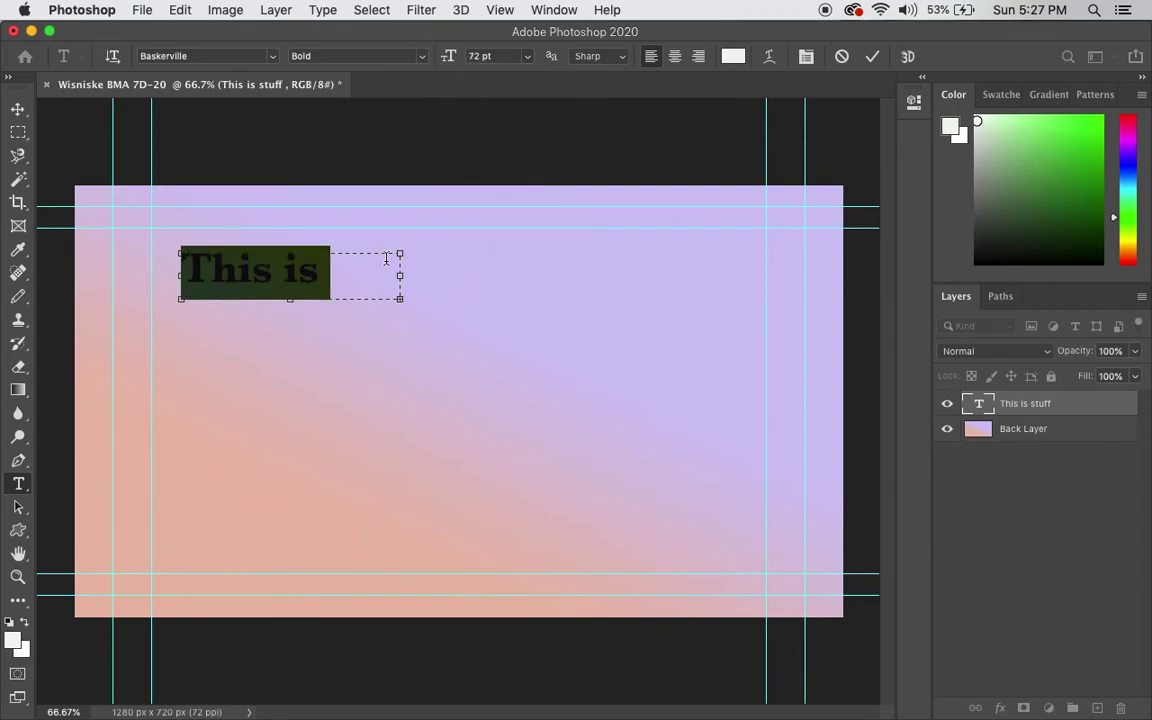
left_click_drag(400, 276, 607, 288)
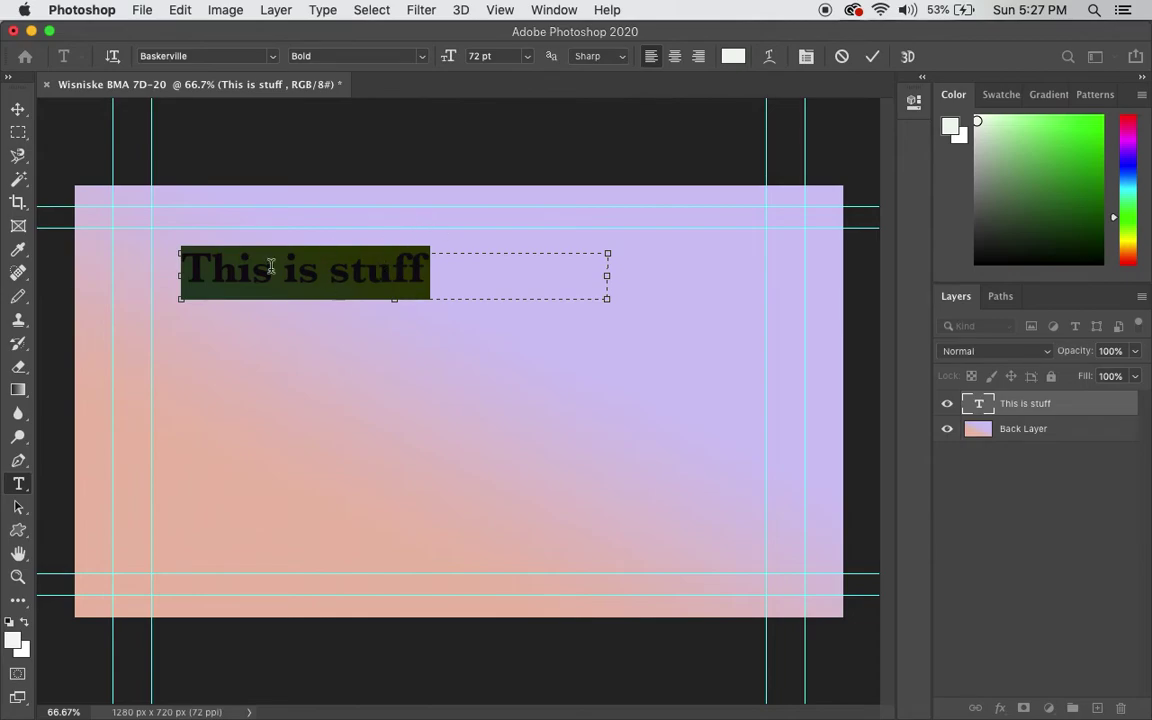
left_click(274, 58)
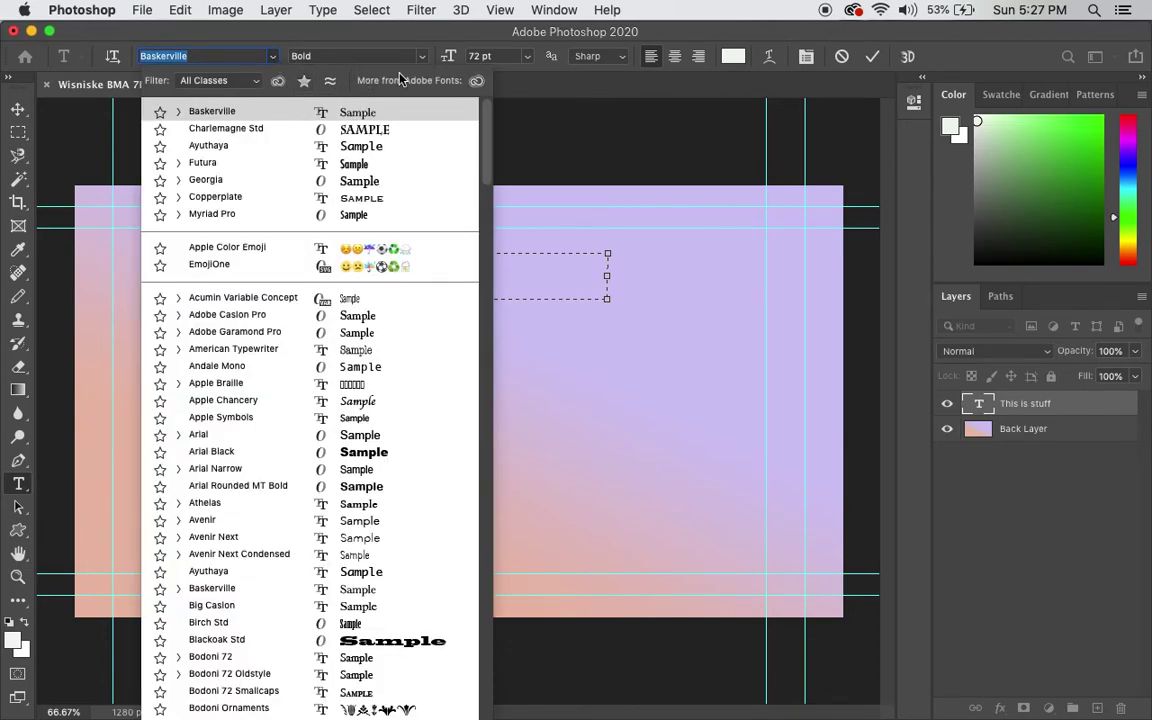
left_click(561, 272)
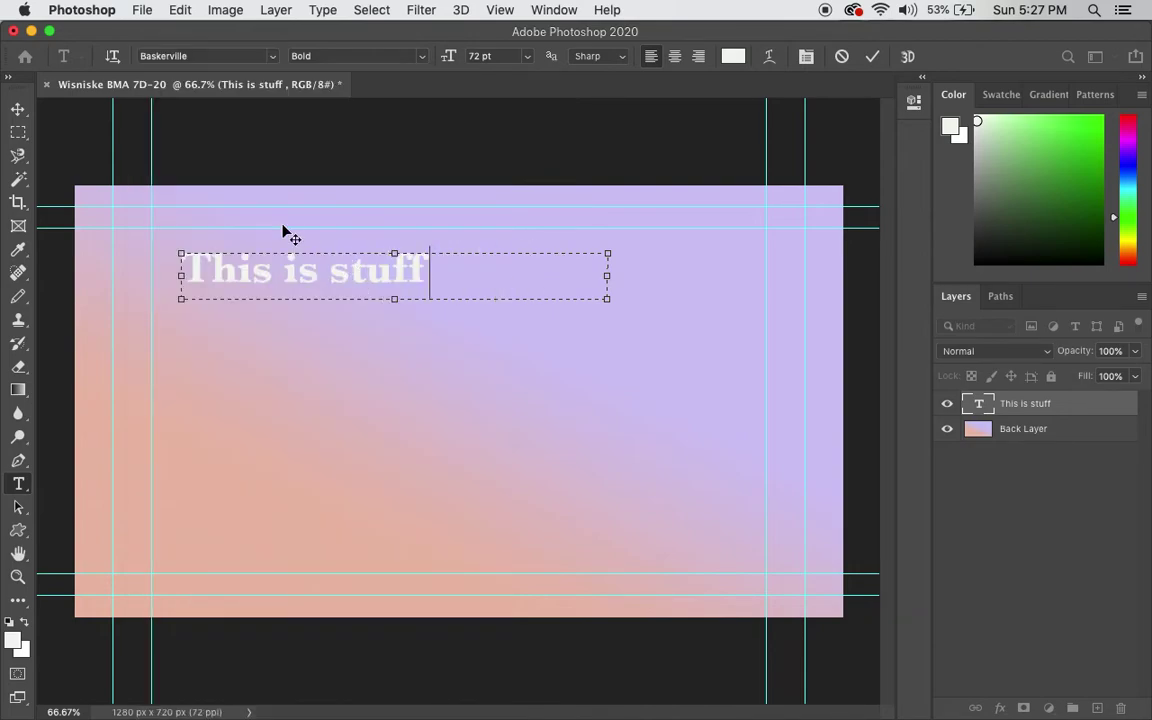
left_click(1053, 405)
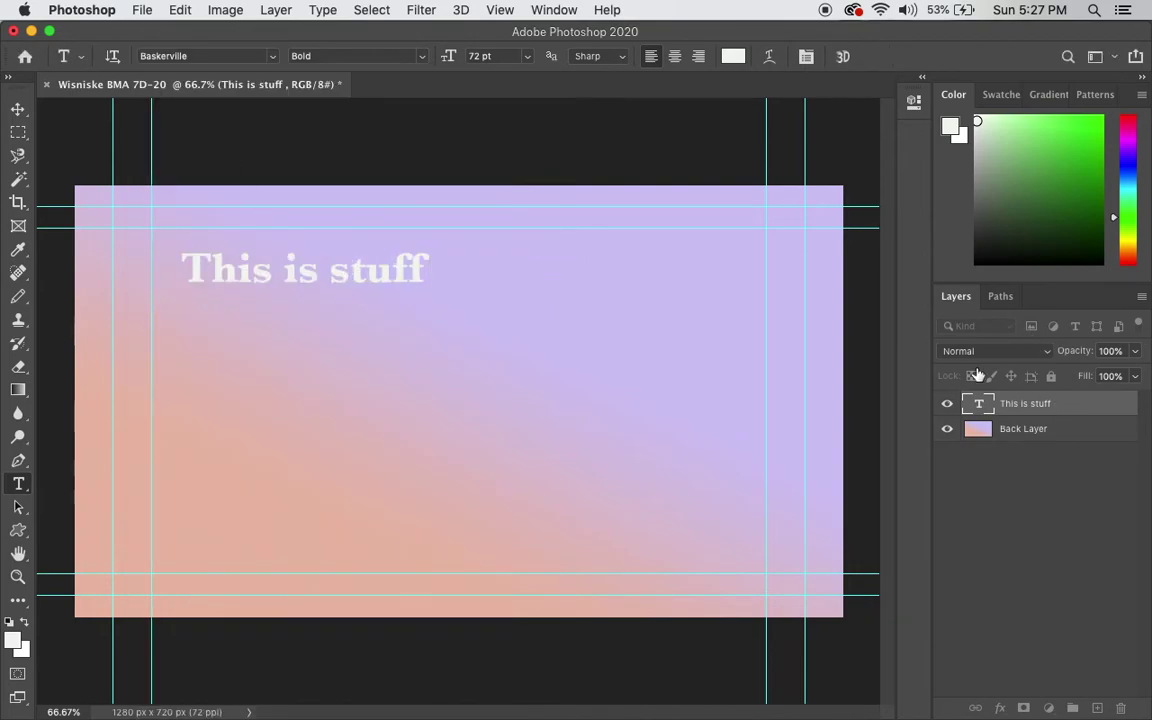
Move the "This is stuff" text to the canvas's lower-right area, inside the inner guides
left_click(18, 108)
left_click_drag(327, 270, 644, 543)
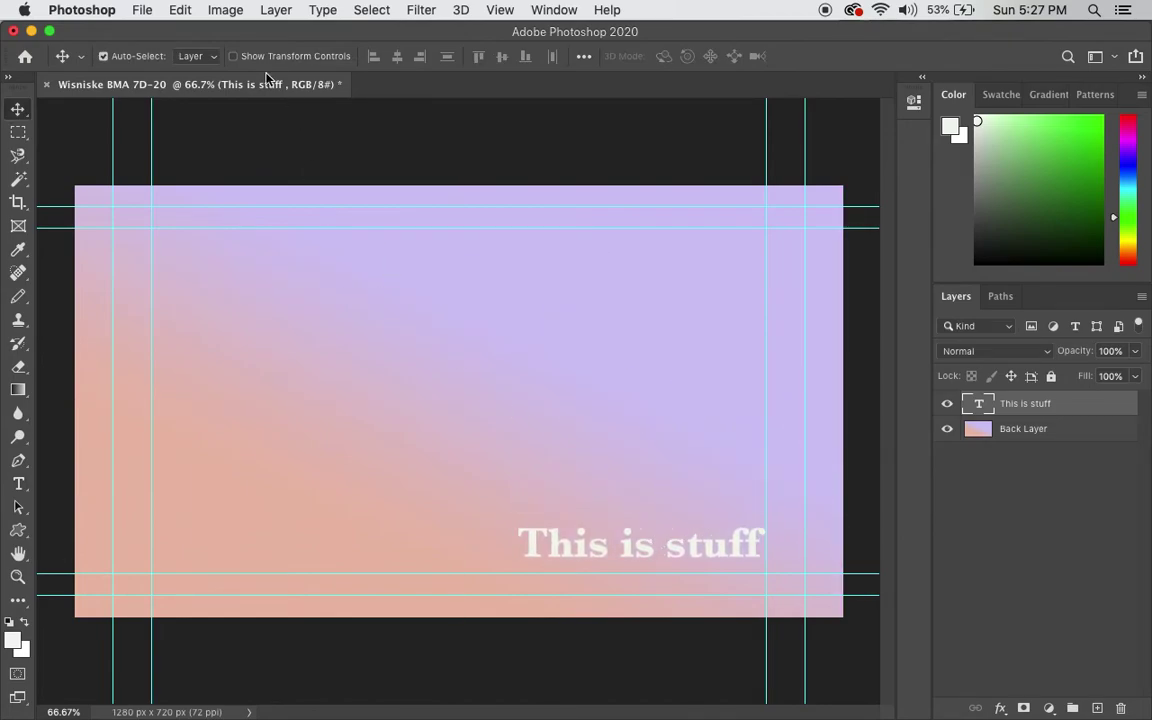
Change the font of the "This is stuff" text to Adobe Caslon Pro
left_click(18, 484)
left_click_drag(520, 543, 766, 545)
left_click(272, 58)
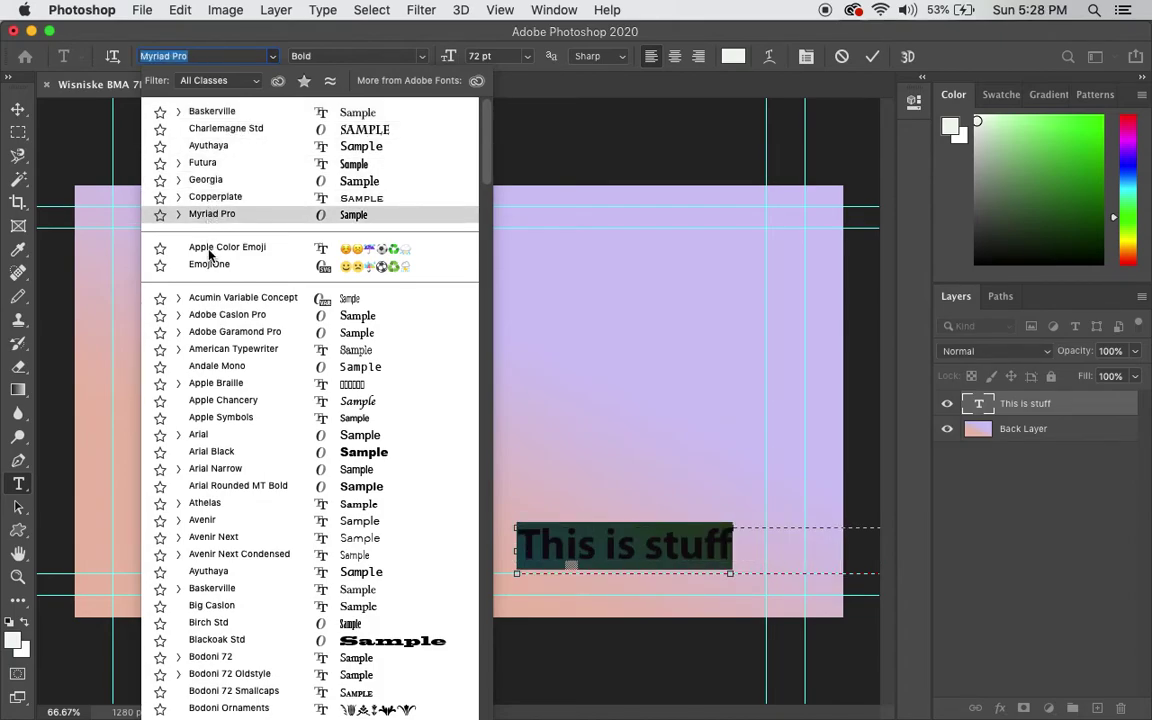
left_click(226, 316)
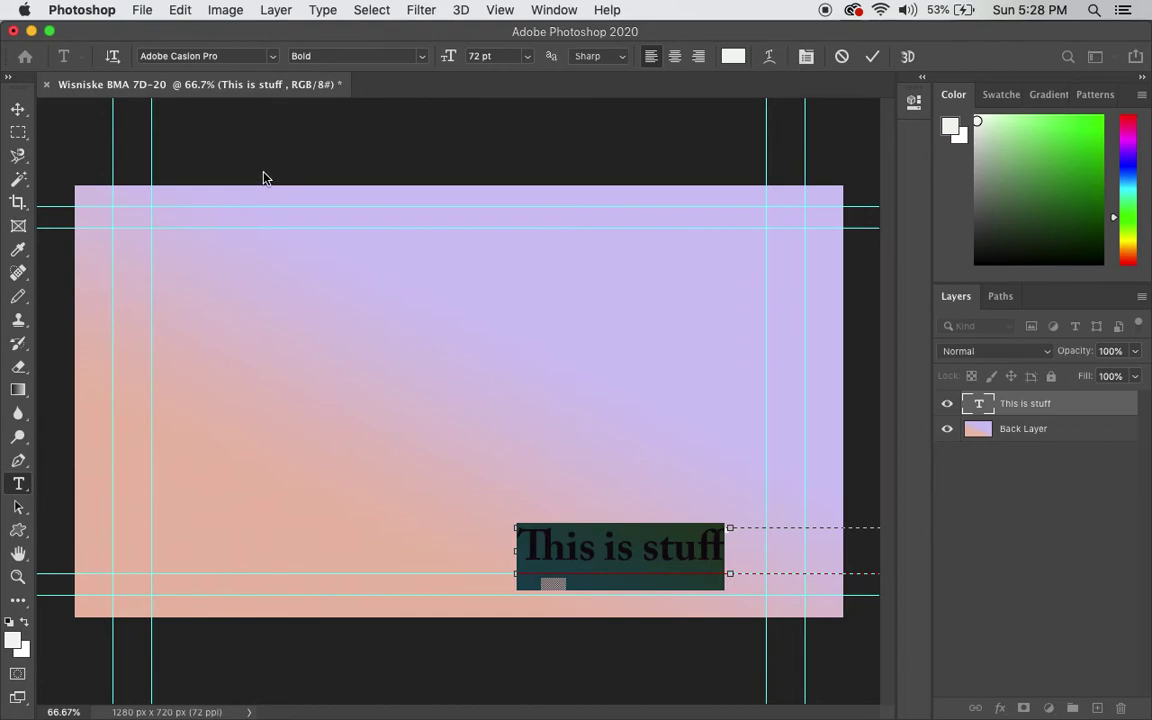
left_click(729, 548)
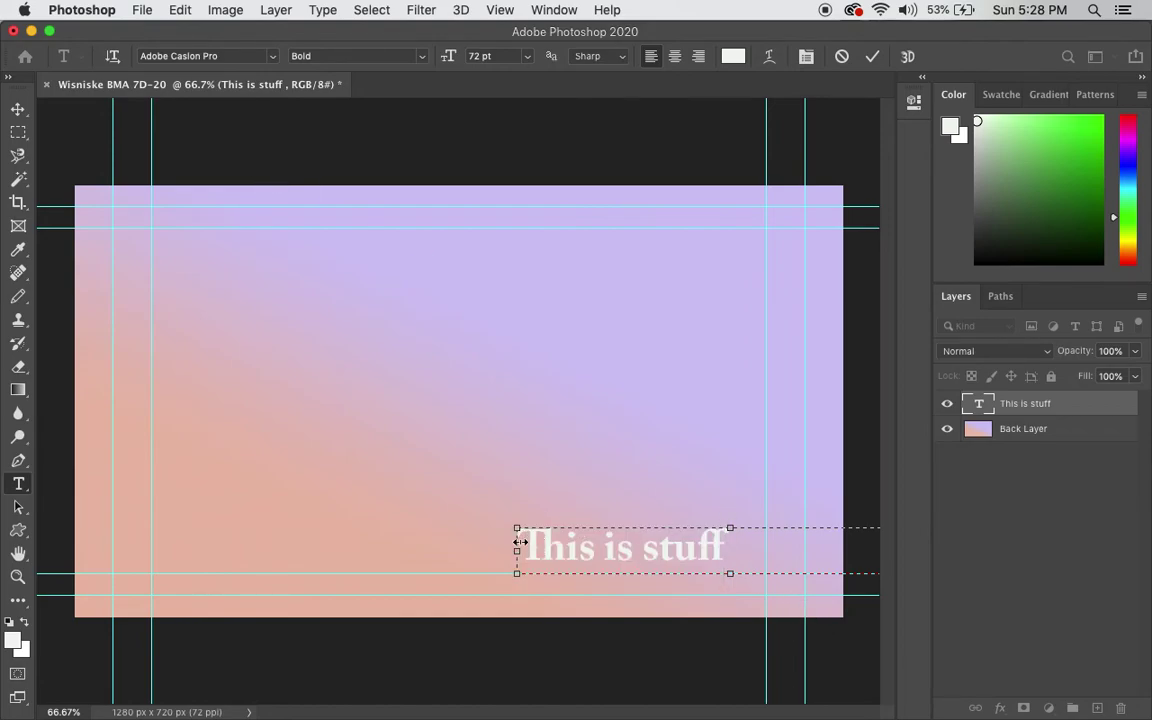
Recolor the "This is stuff" text bright green and commit the edit
left_click_drag(530, 540, 736, 541)
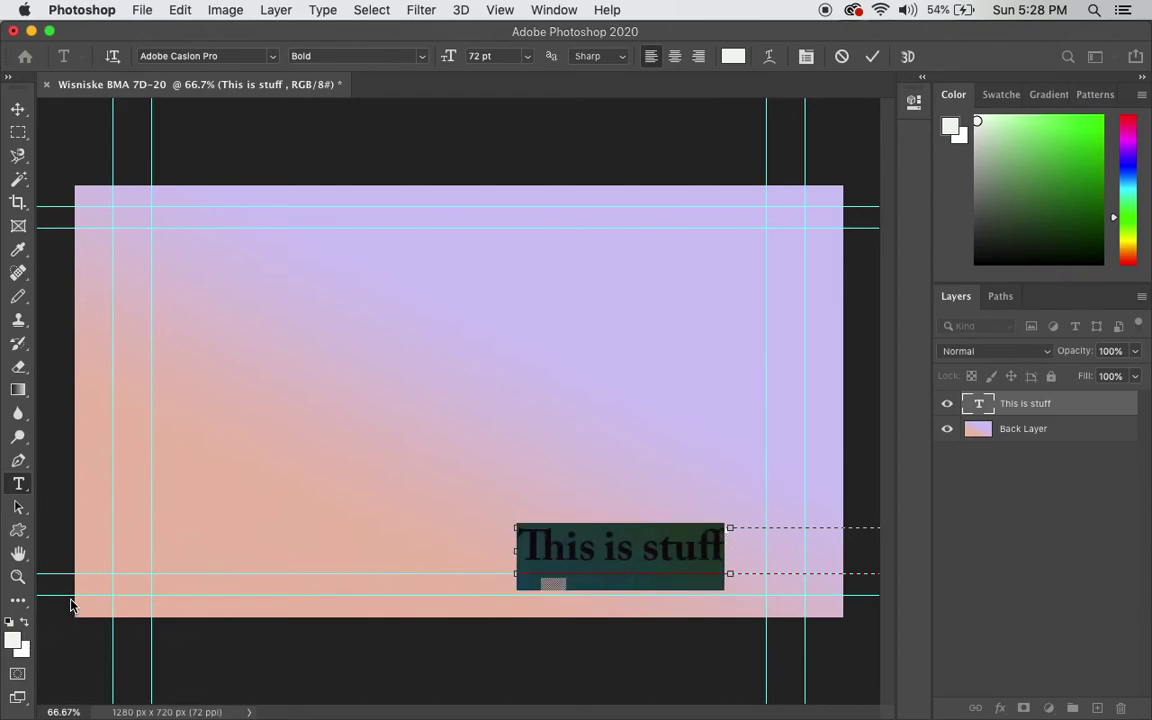
left_click(15, 641)
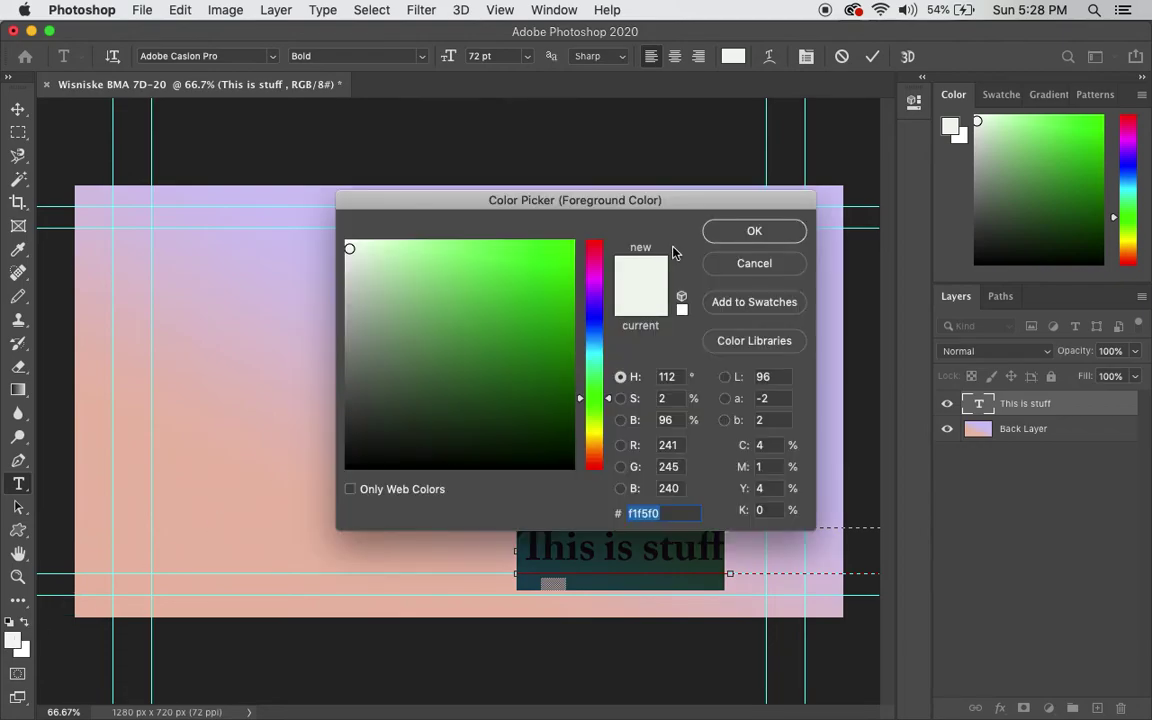
left_click(563, 252)
left_click(758, 230)
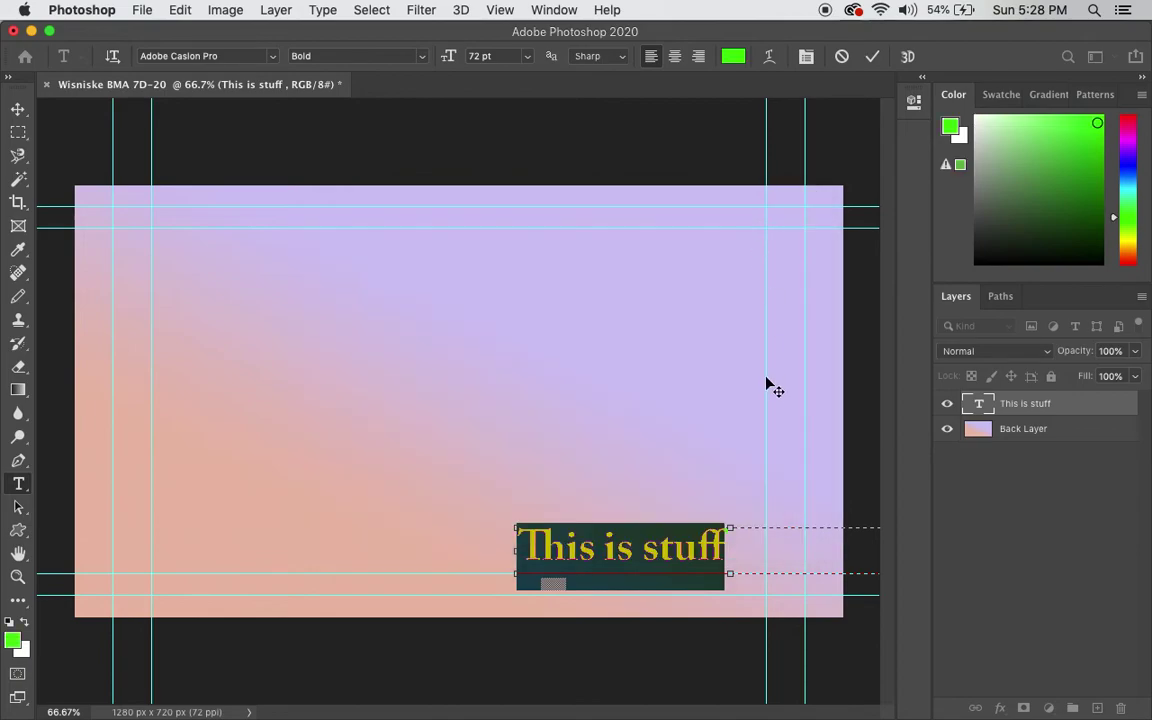
key("Right")
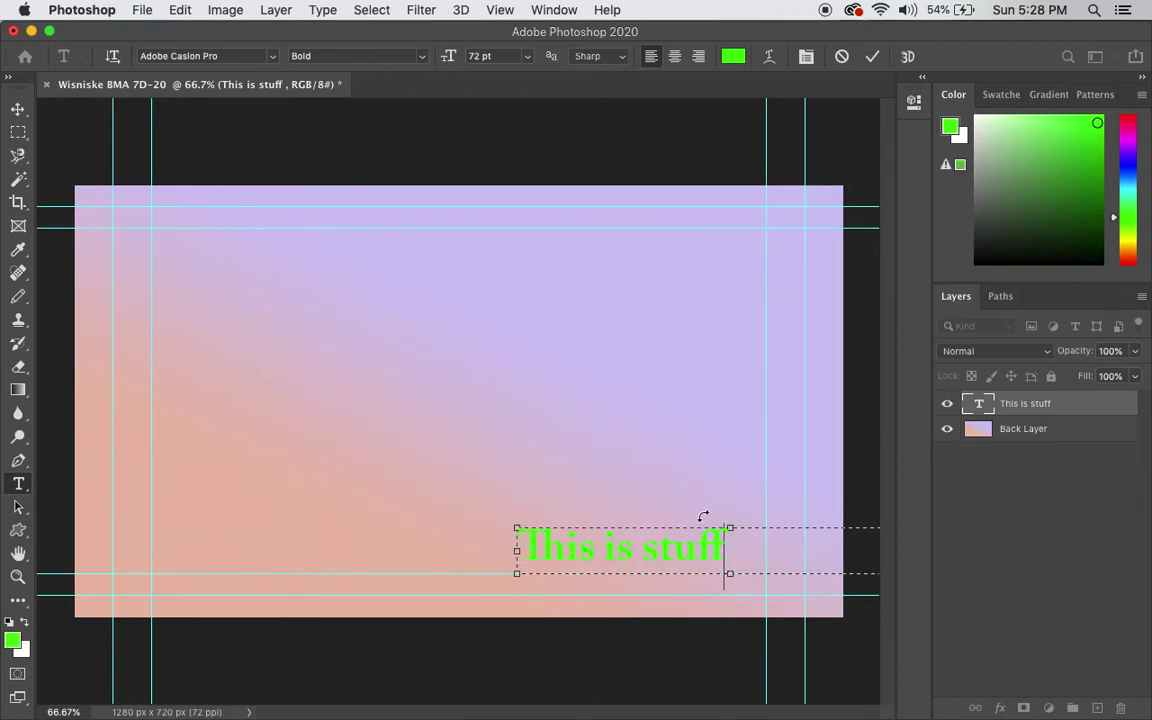
left_click(1080, 430)
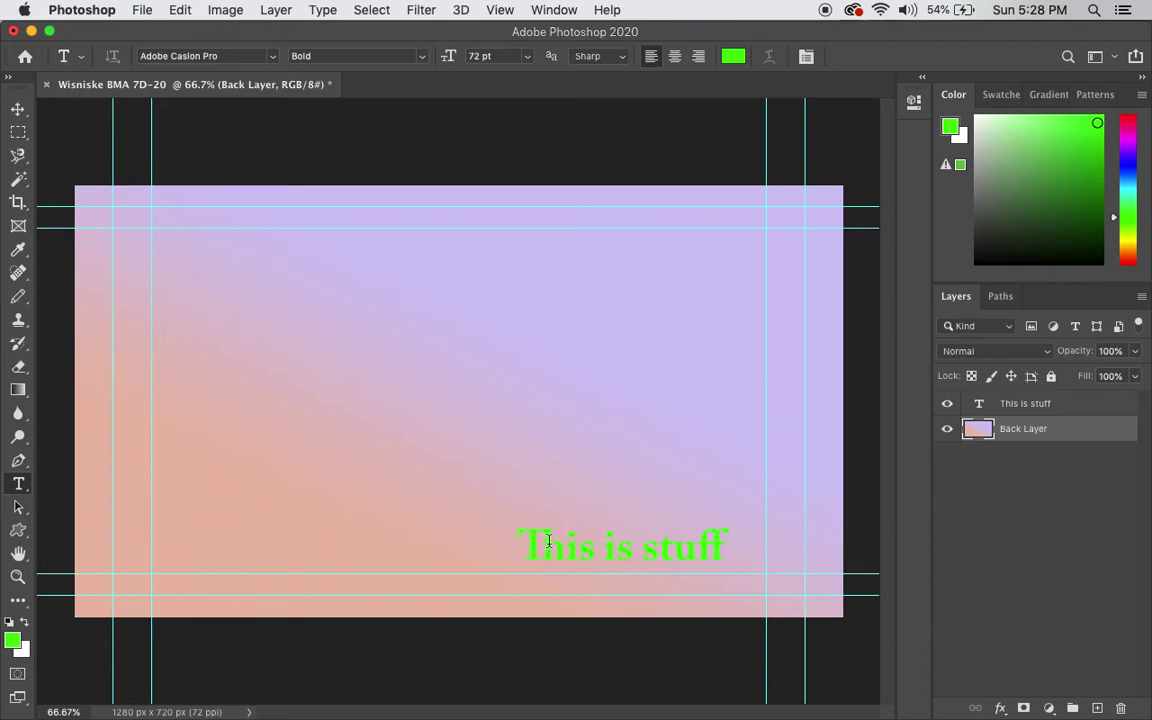
Reopen the green "This is stuff" text for editing and rotate its text box very slightly
left_click(621, 545)
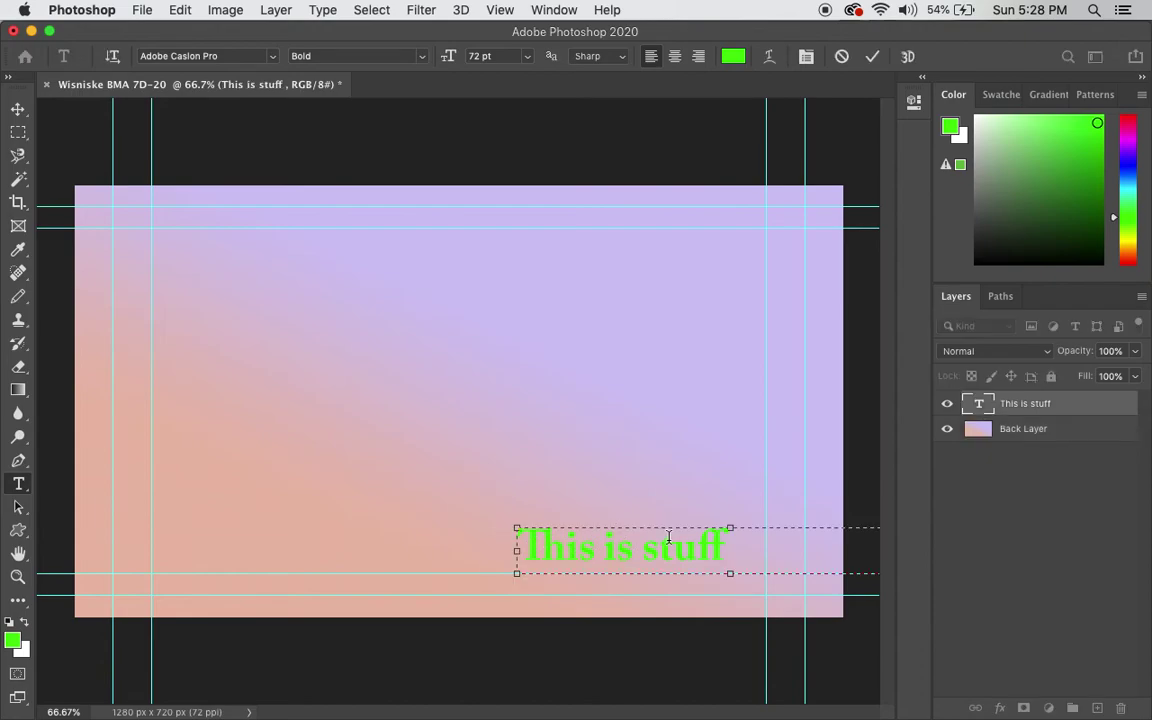
left_click_drag(501, 548, 502, 552)
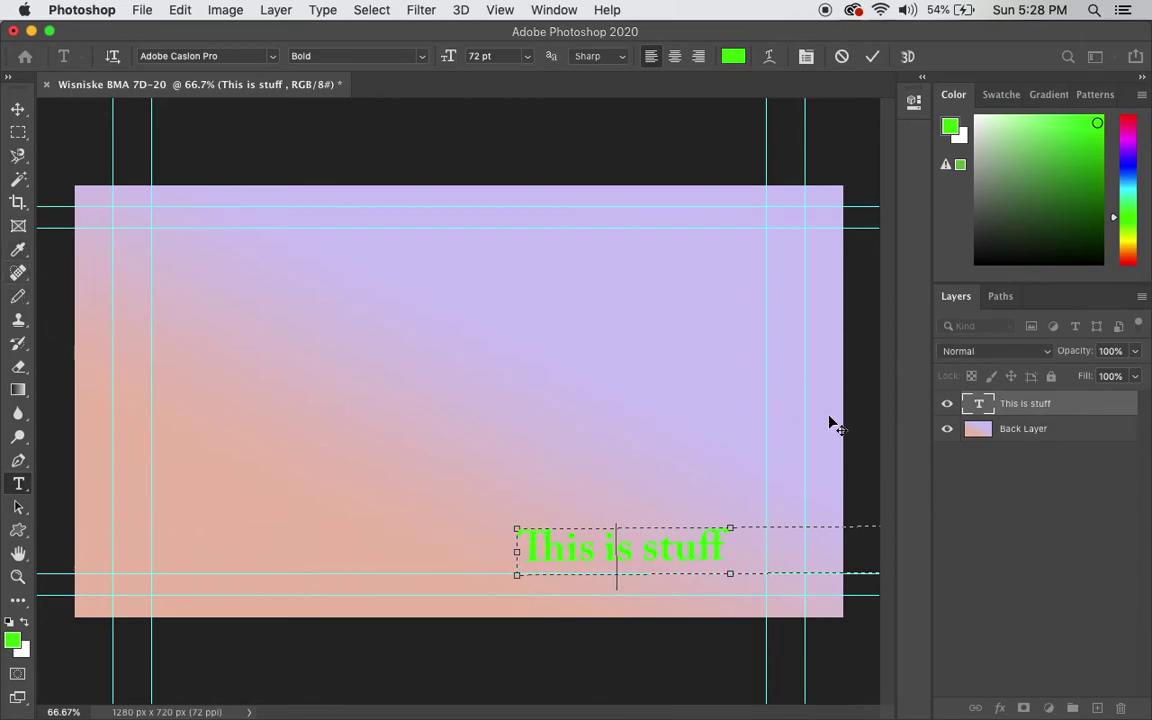
left_click(172, 249)
Add a point text layer reading "More stuff" near the upper-left guides of the canvas
left_click(184, 257)
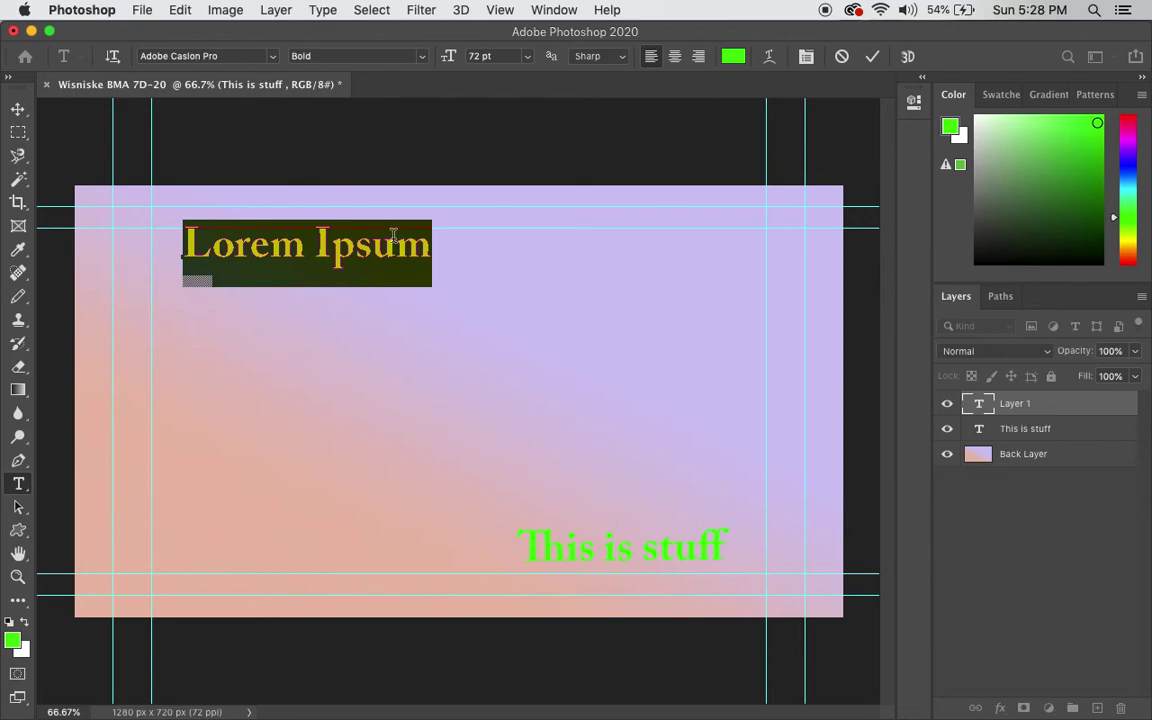
type("More")
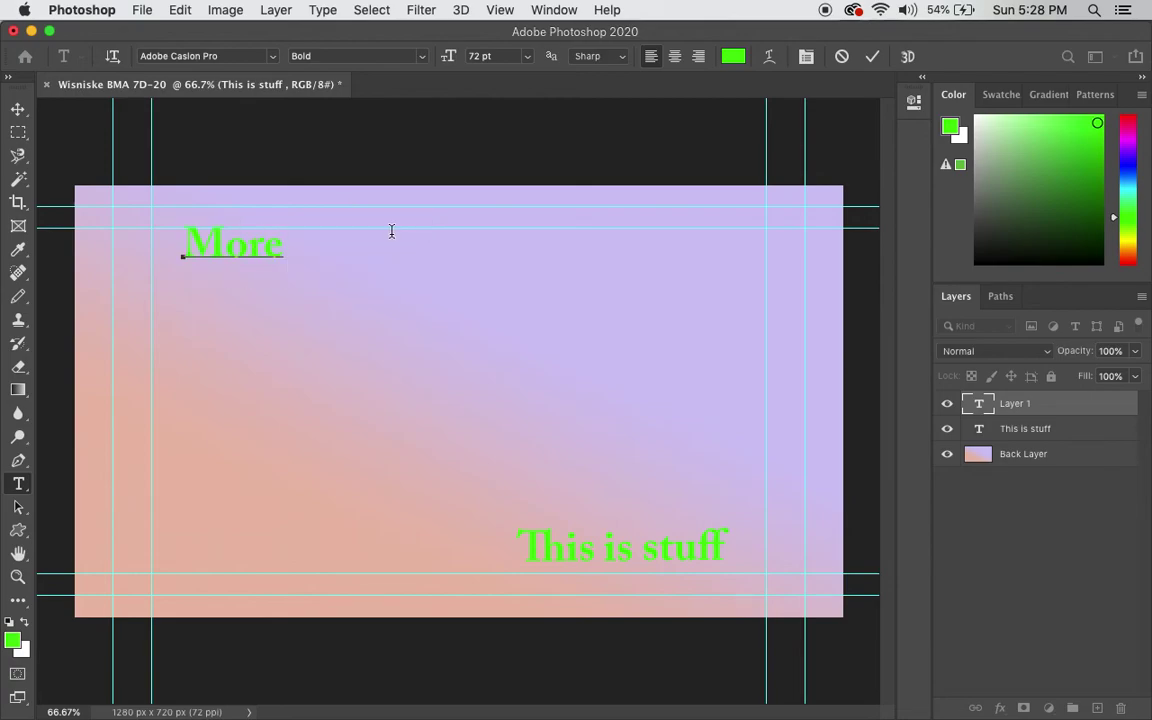
type(" stuff")
key("Return")
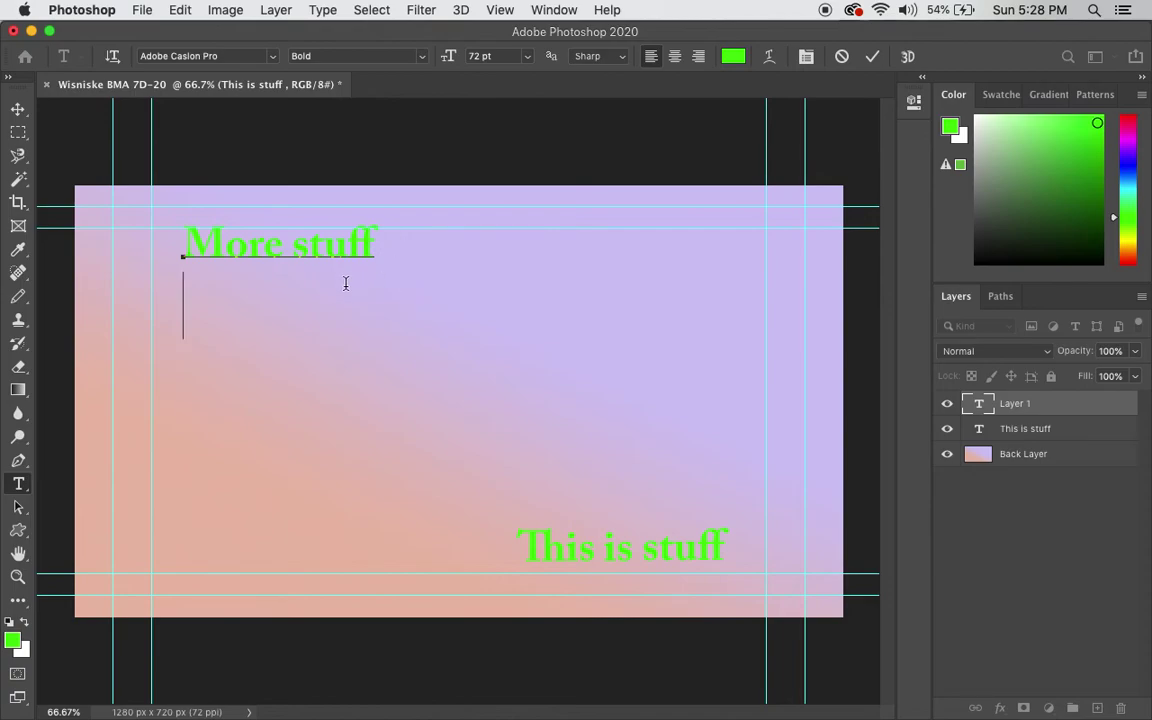
left_click(1050, 404)
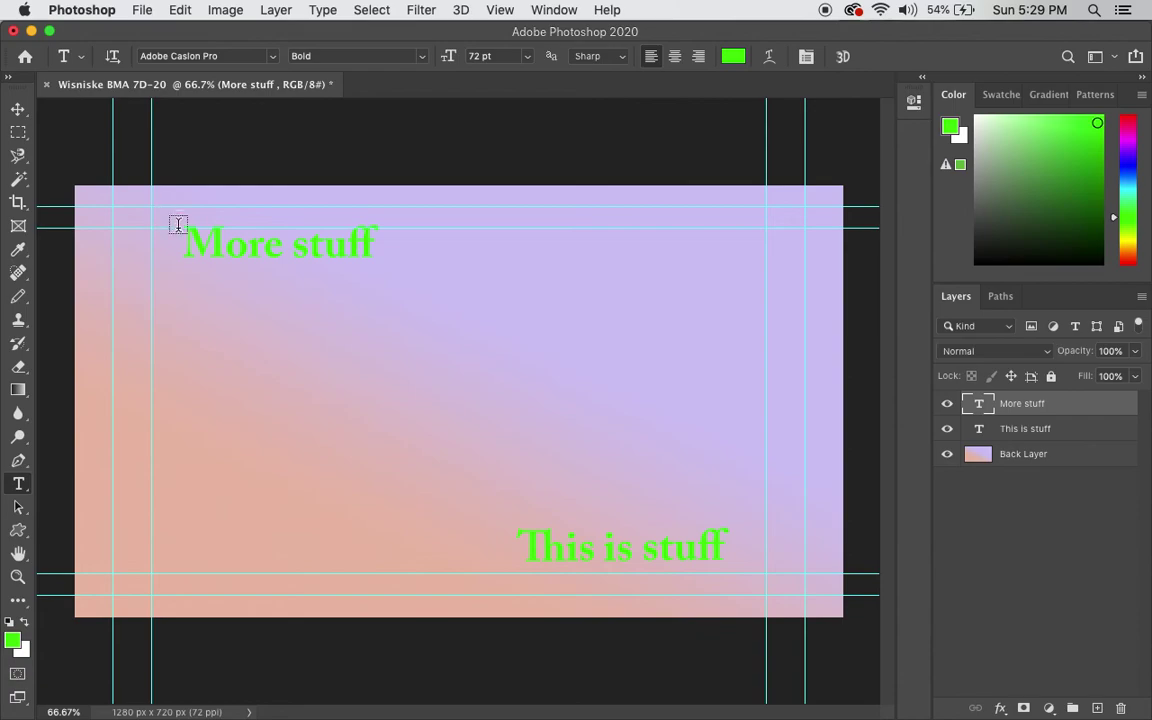
Set the size of the "More stuff" text to 200 pt
left_click_drag(188, 238, 372, 250)
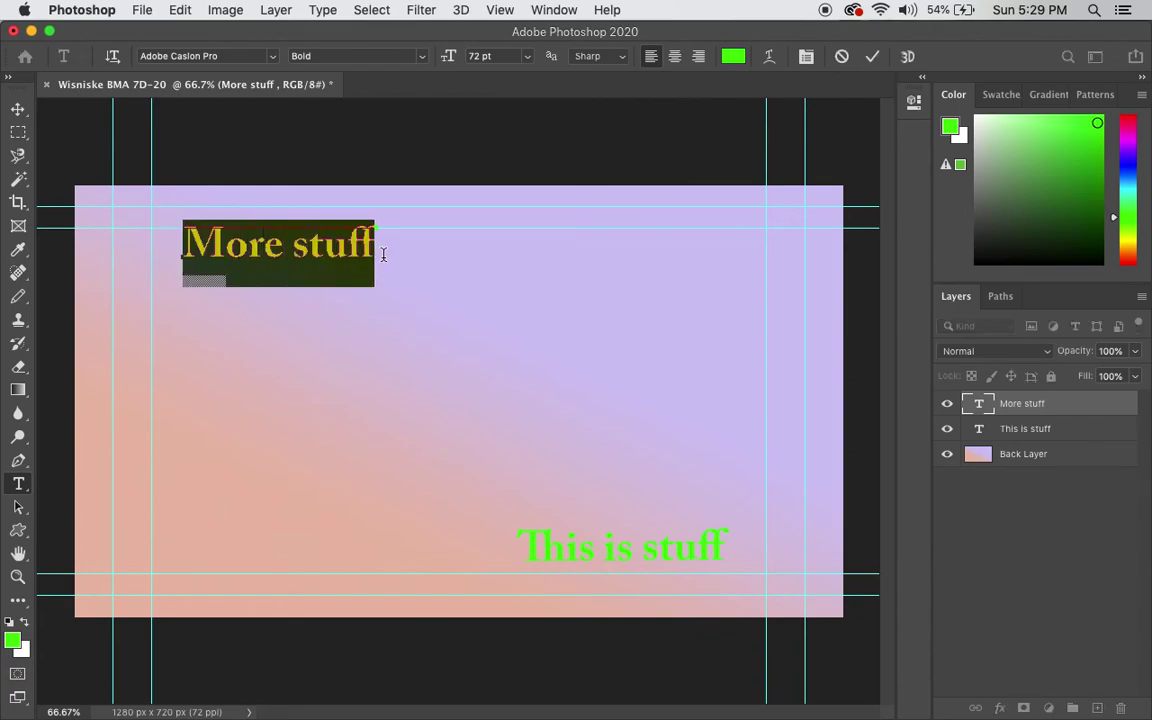
left_click(478, 56)
type("200")
key("Return")
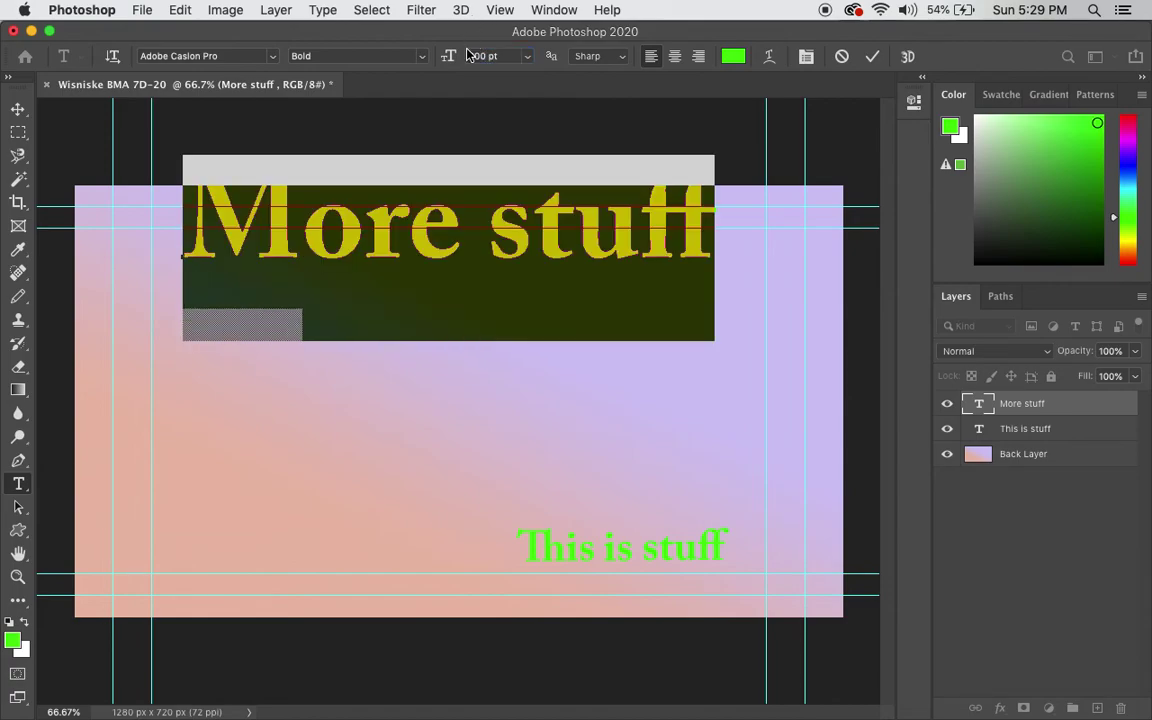
left_click(273, 57)
left_click(273, 57)
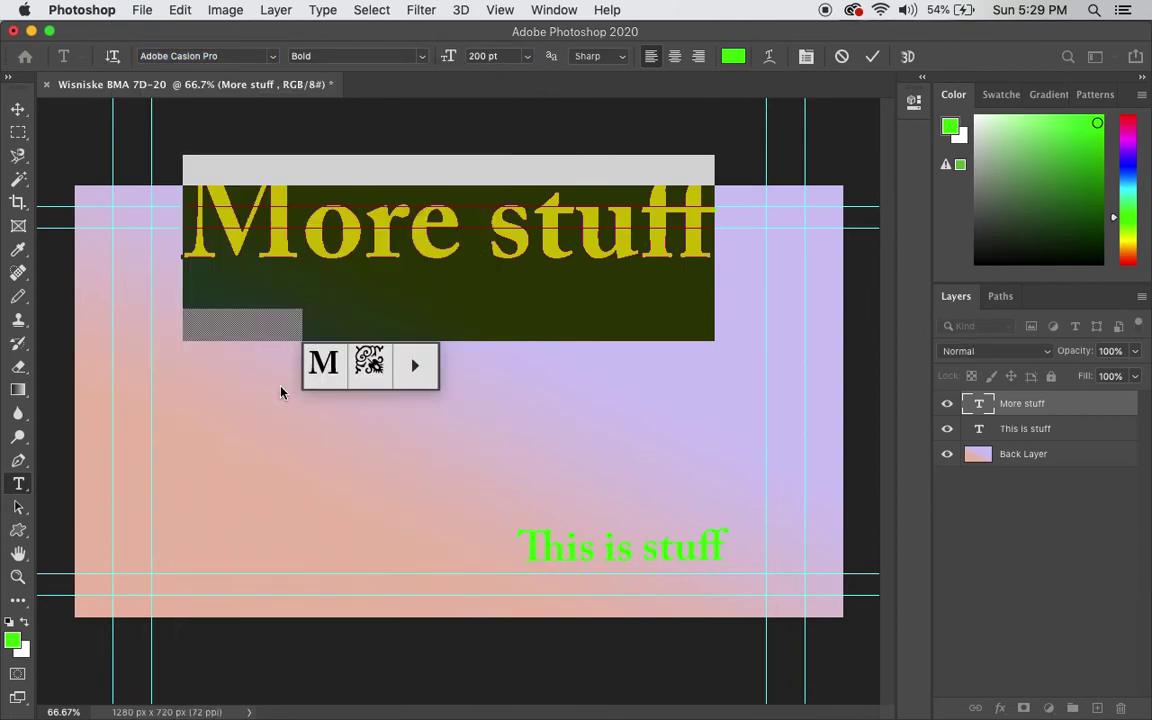
Commit the "More stuff" text and move it down so it overlaps the top of the "This is stuff" text
left_click(273, 57)
key("Escape")
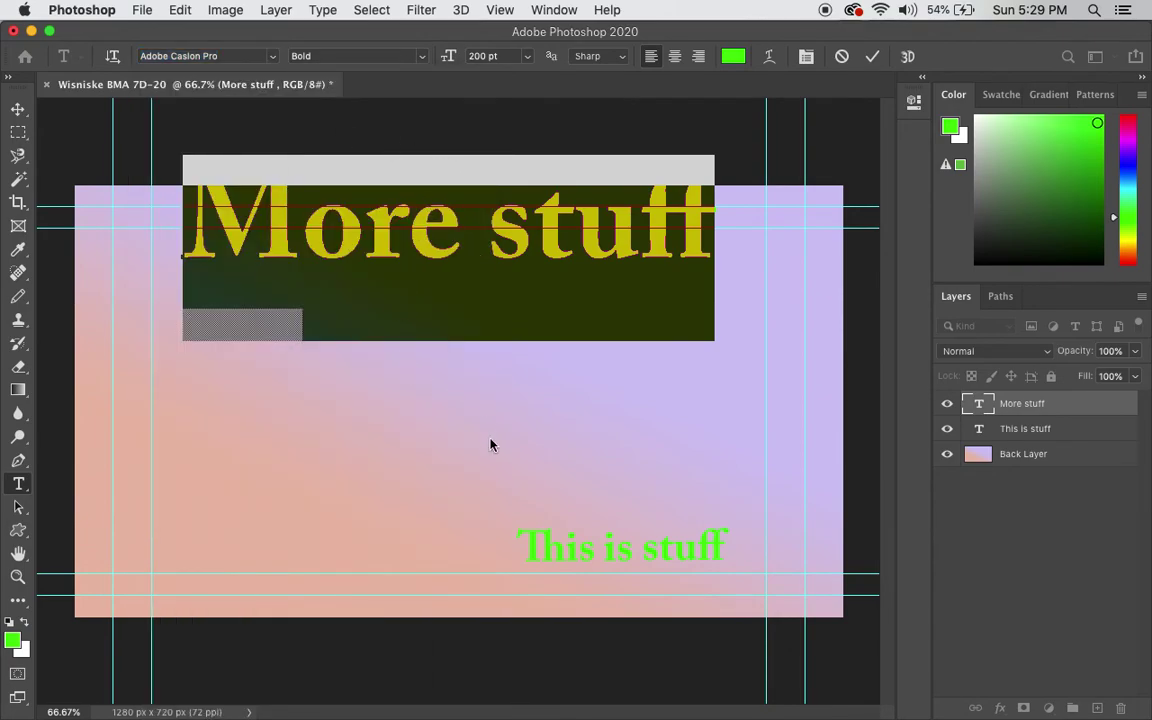
left_click(440, 395)
key("v")
left_click_drag(347, 218, 368, 515)
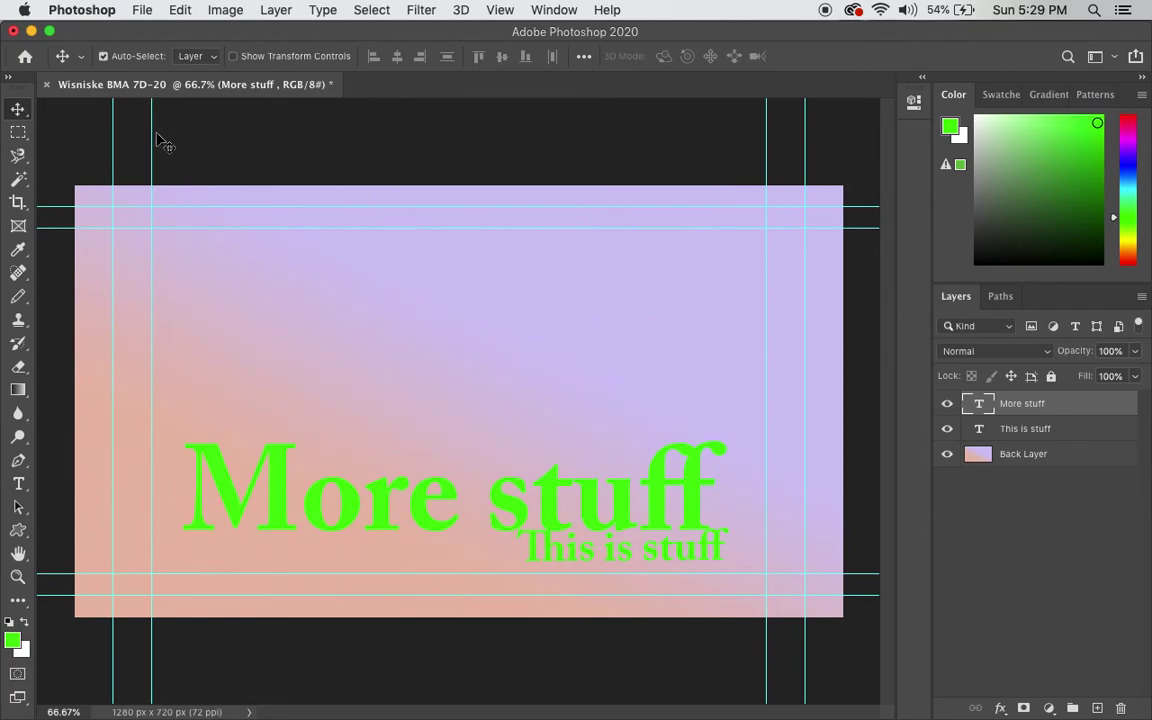
Change the font of the whole "More stuff" text to Baskerville
left_click(18, 483)
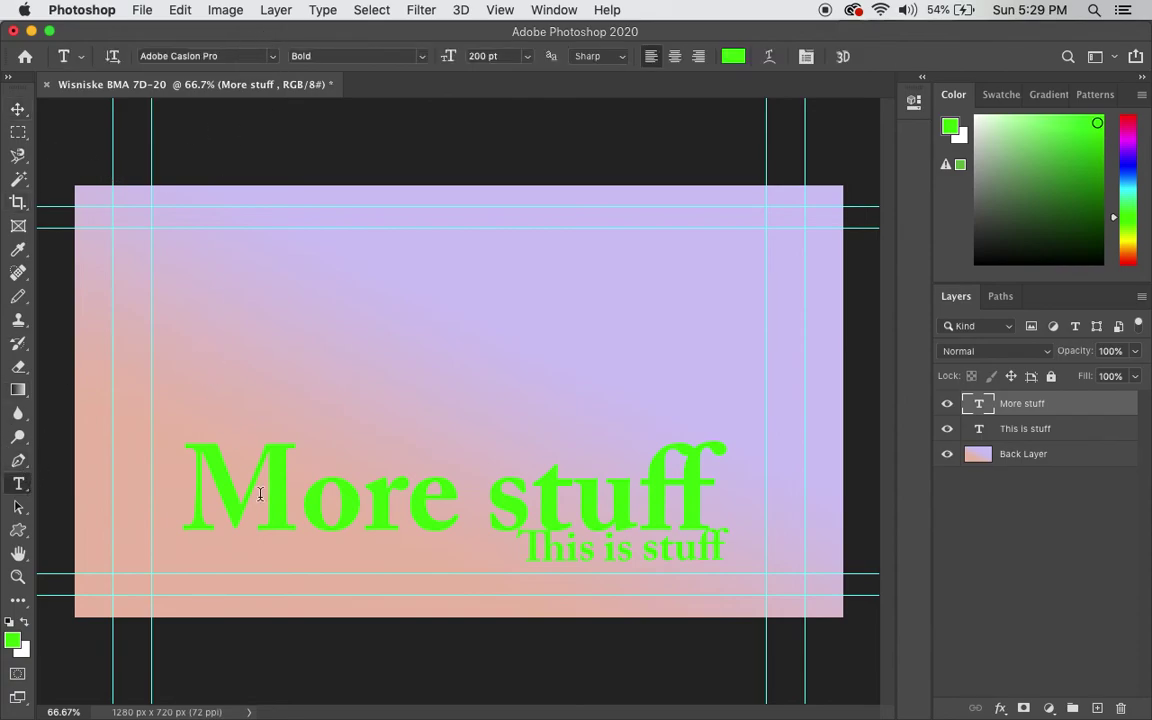
left_click_drag(190, 430, 718, 476)
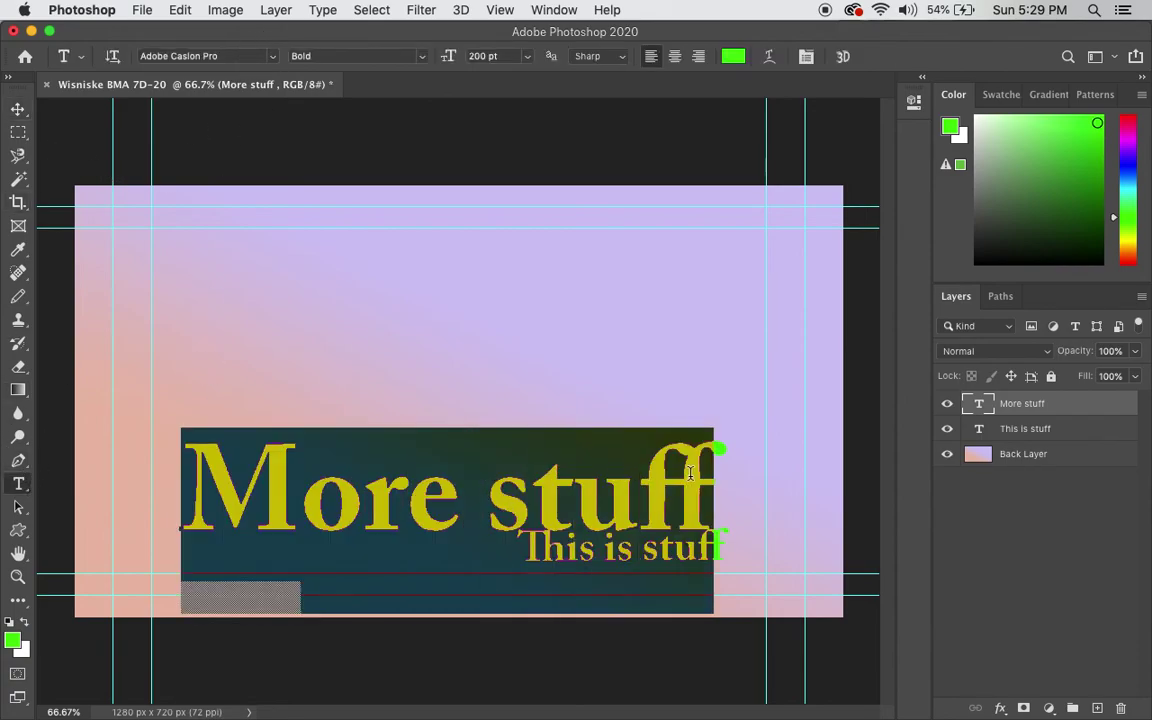
left_click(272, 56)
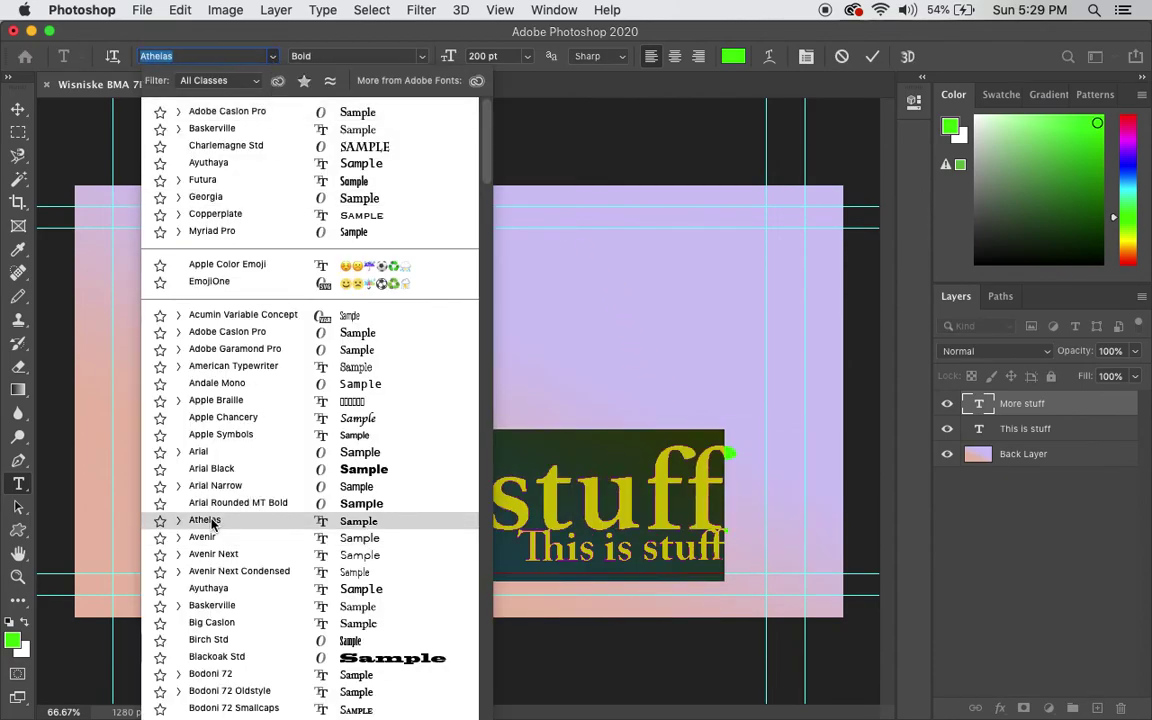
left_click(226, 608)
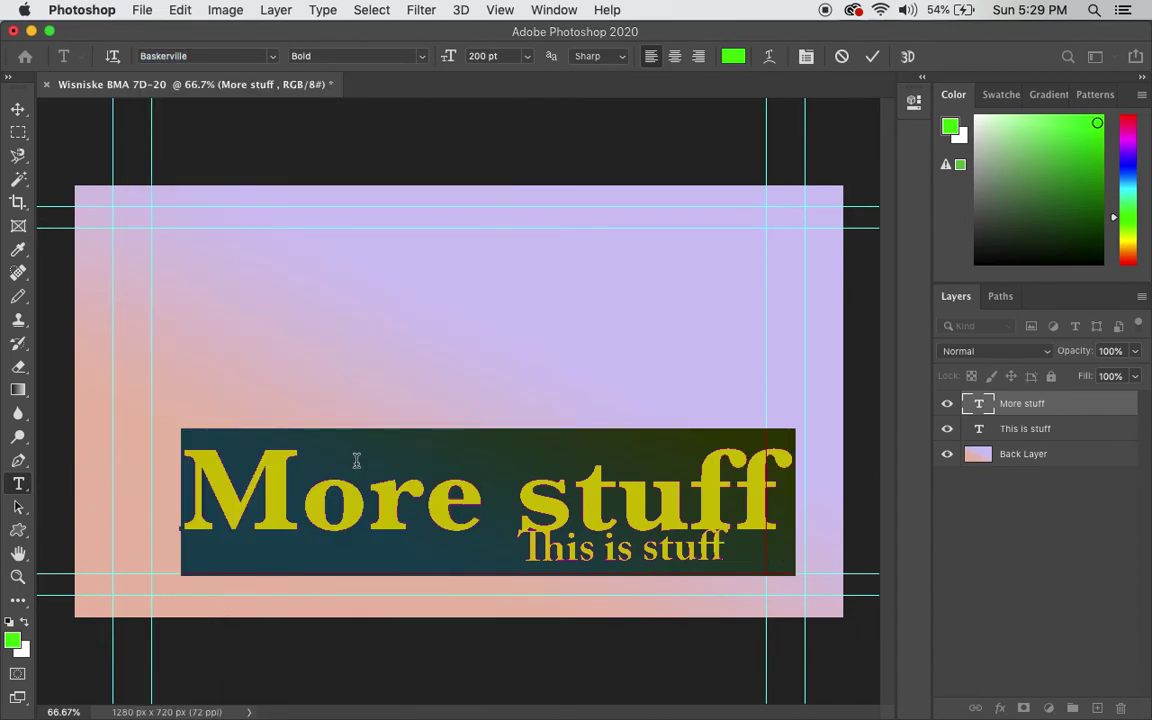
Move the "More stuff" text up to just below the upper inner guide, centred between the inner side guides, and deselect it
left_click(18, 108)
left_click_drag(358, 485, 340, 316)
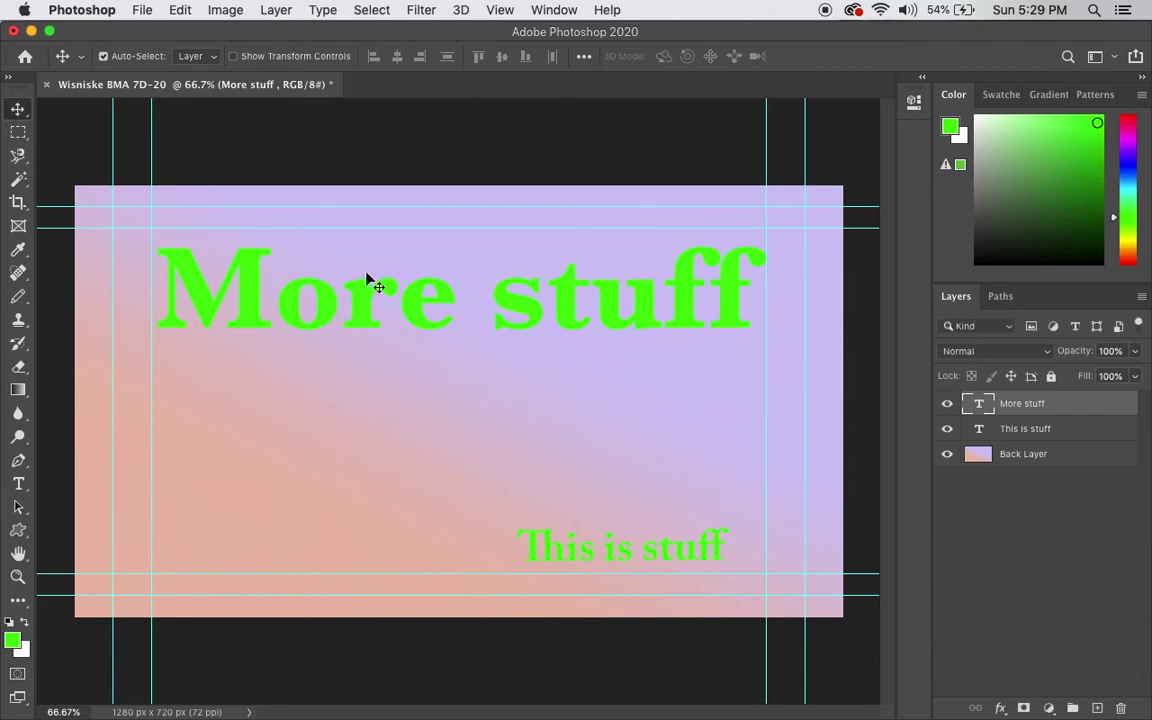
left_click(484, 138)
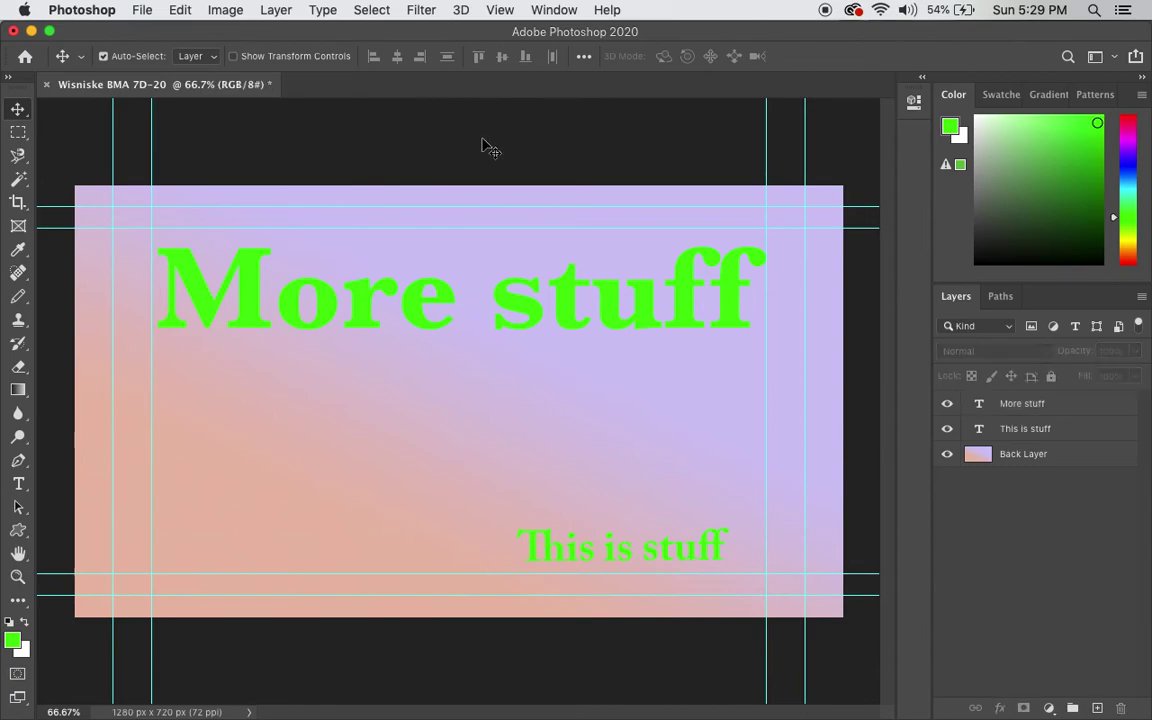
Warp the "More stuff" text, previewing the Arc style and then applying Bulge with a +50% horizontal bend
left_click(19, 488)
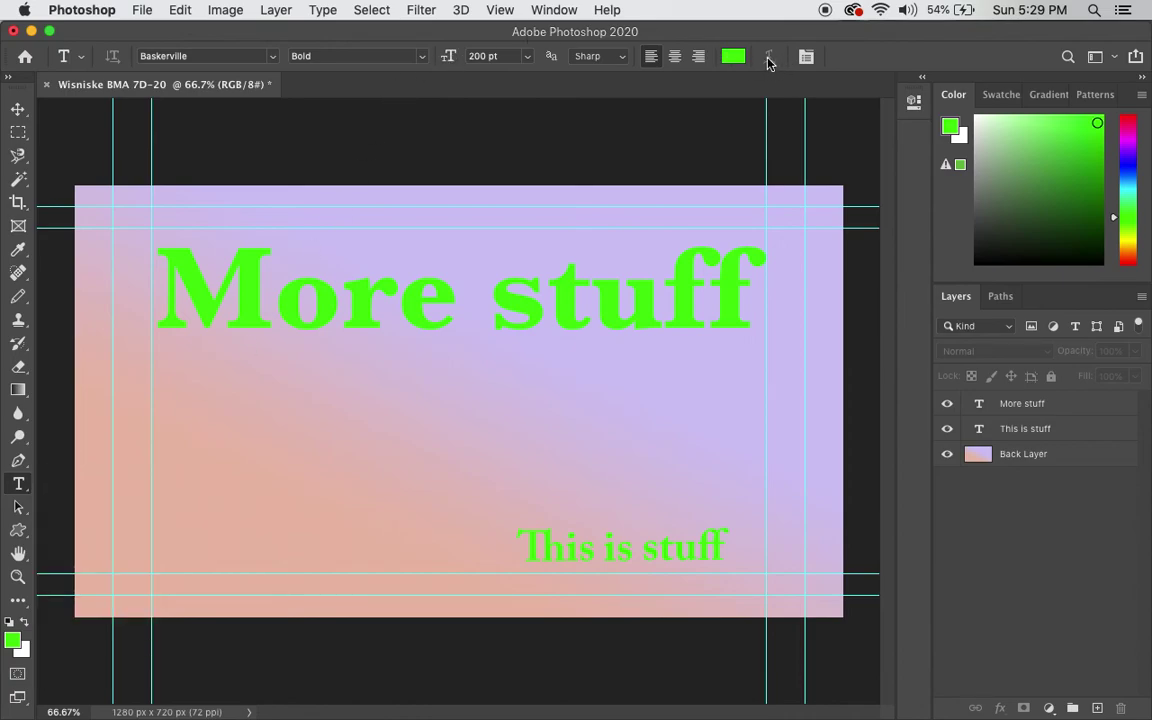
left_click_drag(163, 258, 768, 285)
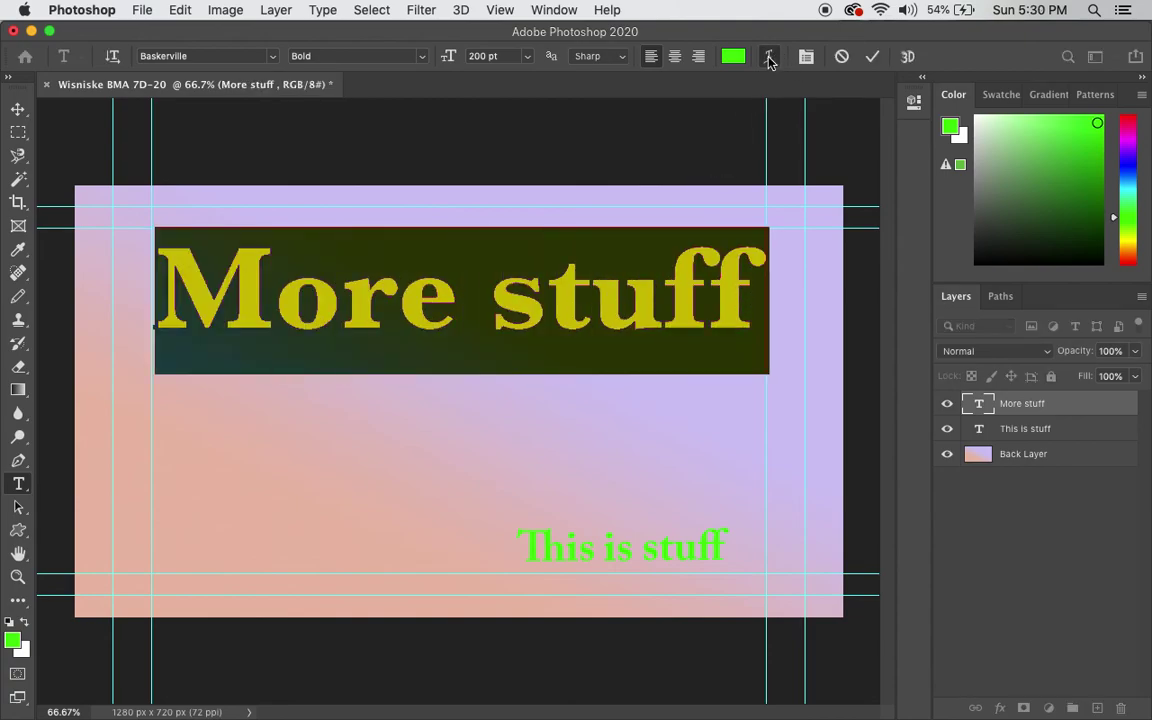
left_click(769, 58)
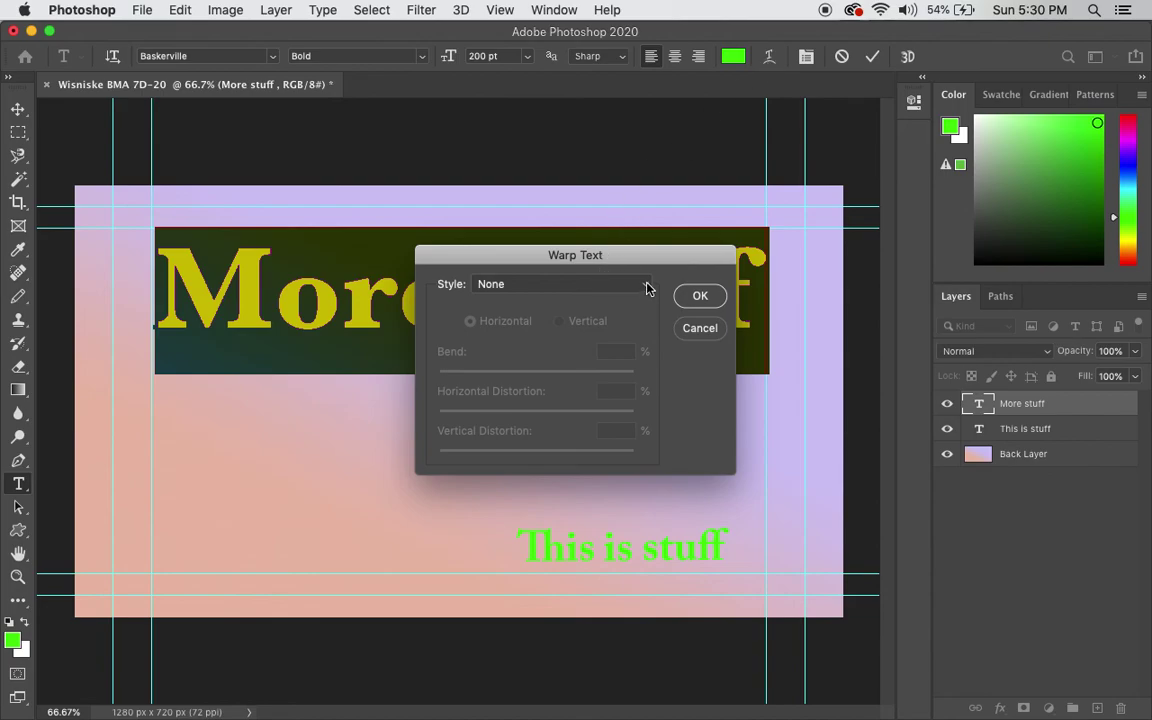
left_click(647, 288)
left_click(566, 310)
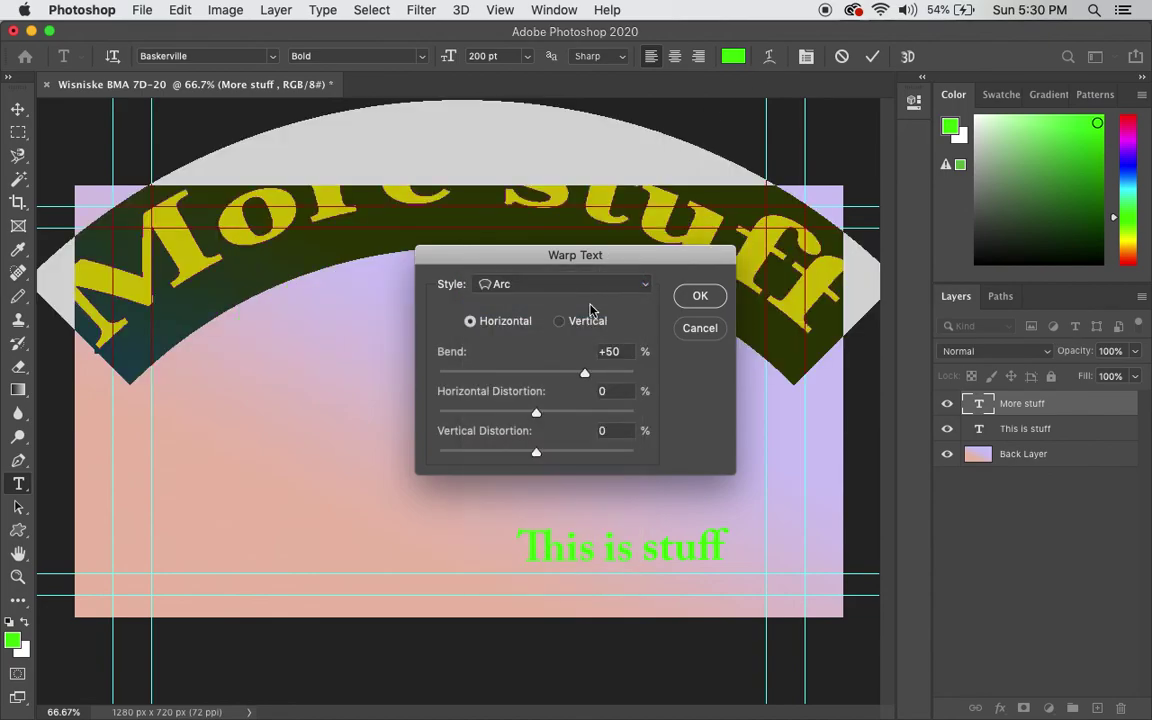
left_click(643, 288)
left_click(540, 355)
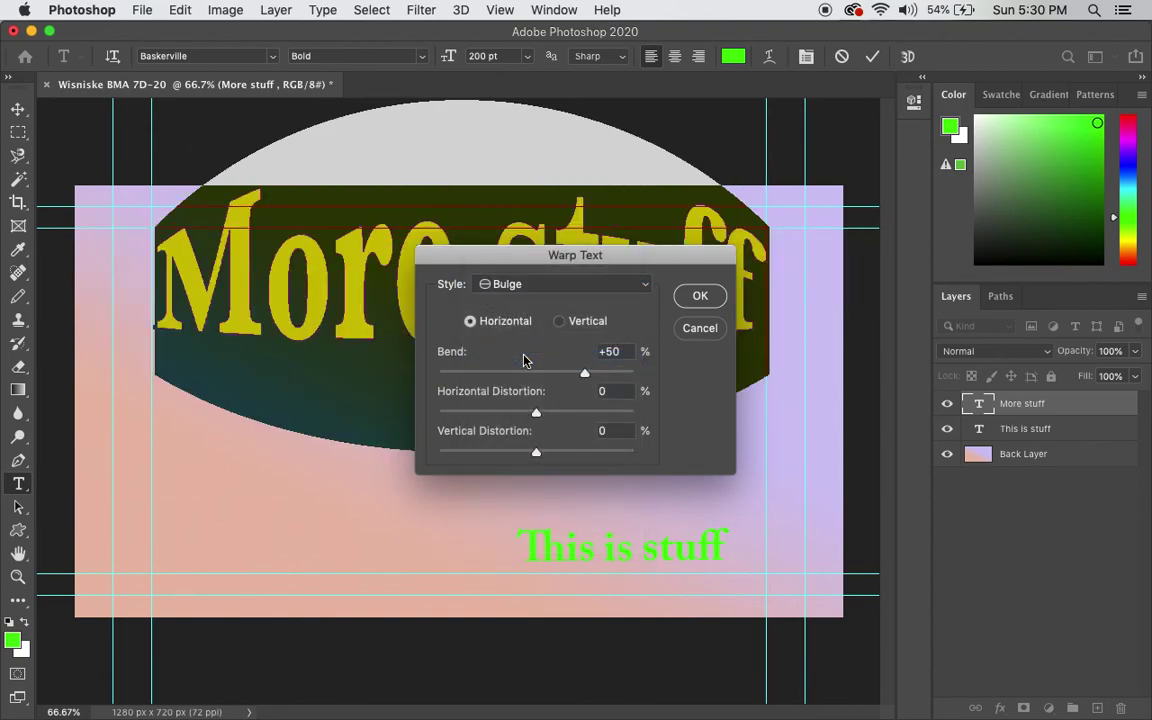
left_click(699, 297)
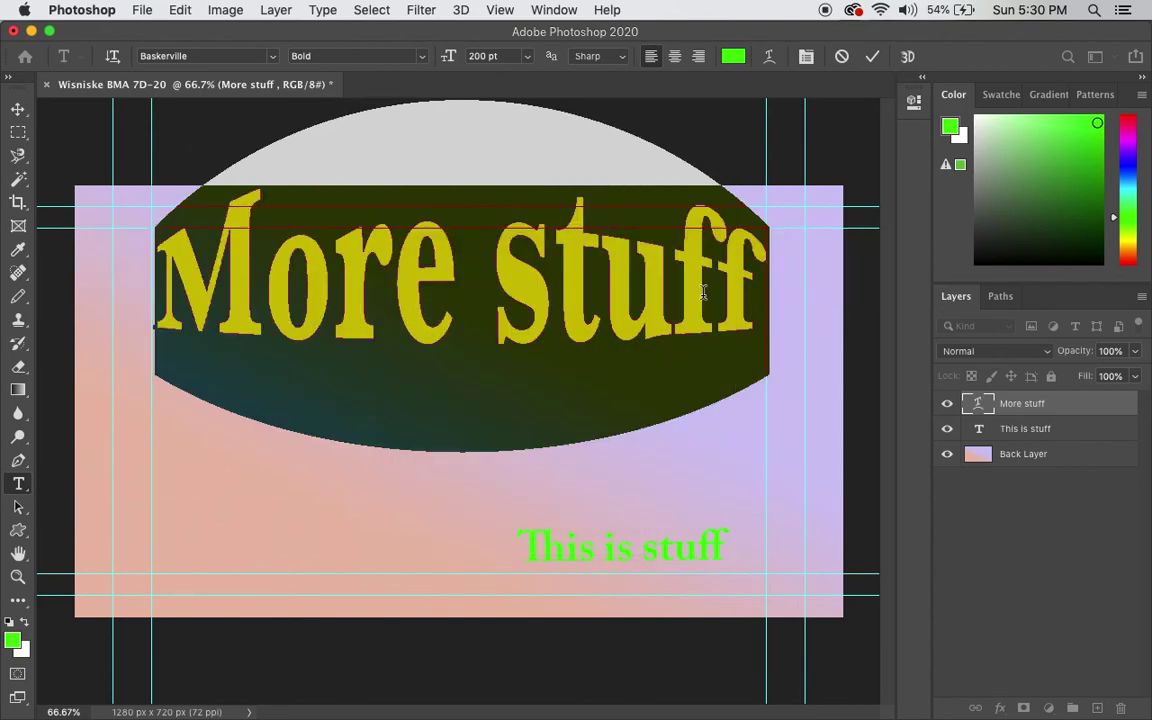
Reopen the text warp settings for "More stuff", try the Fisheye style, and switch the style to Wave
left_click(769, 56)
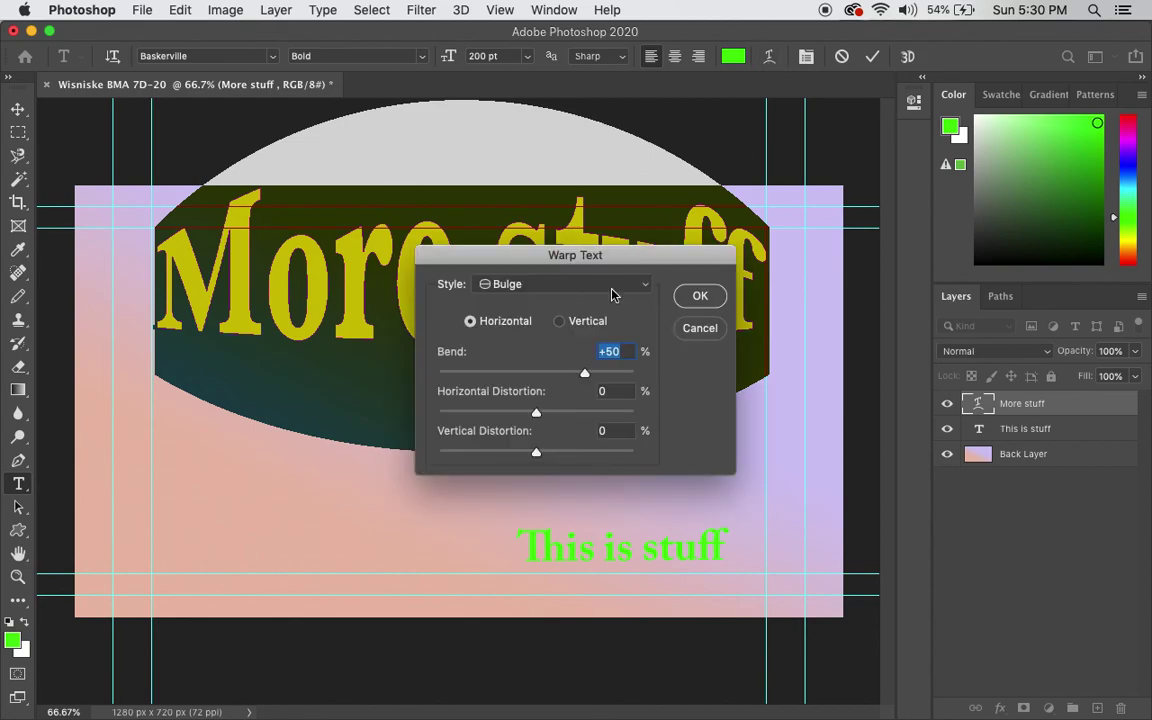
left_click_drag(648, 255, 302, 469)
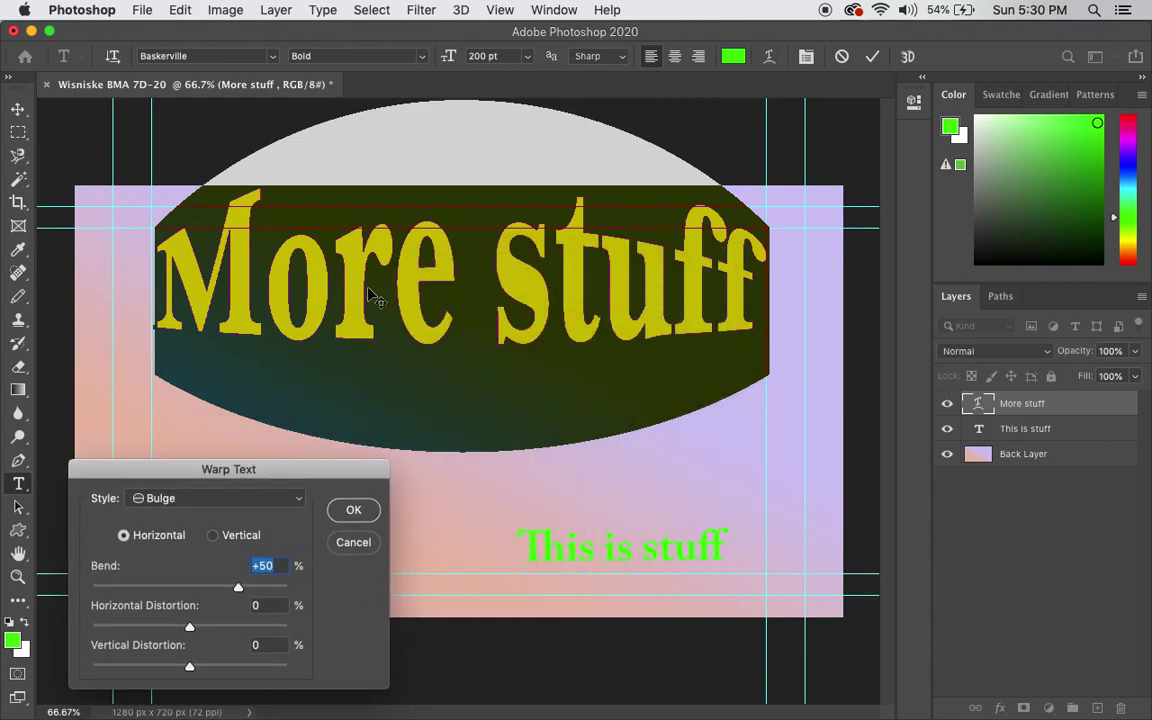
left_click(299, 500)
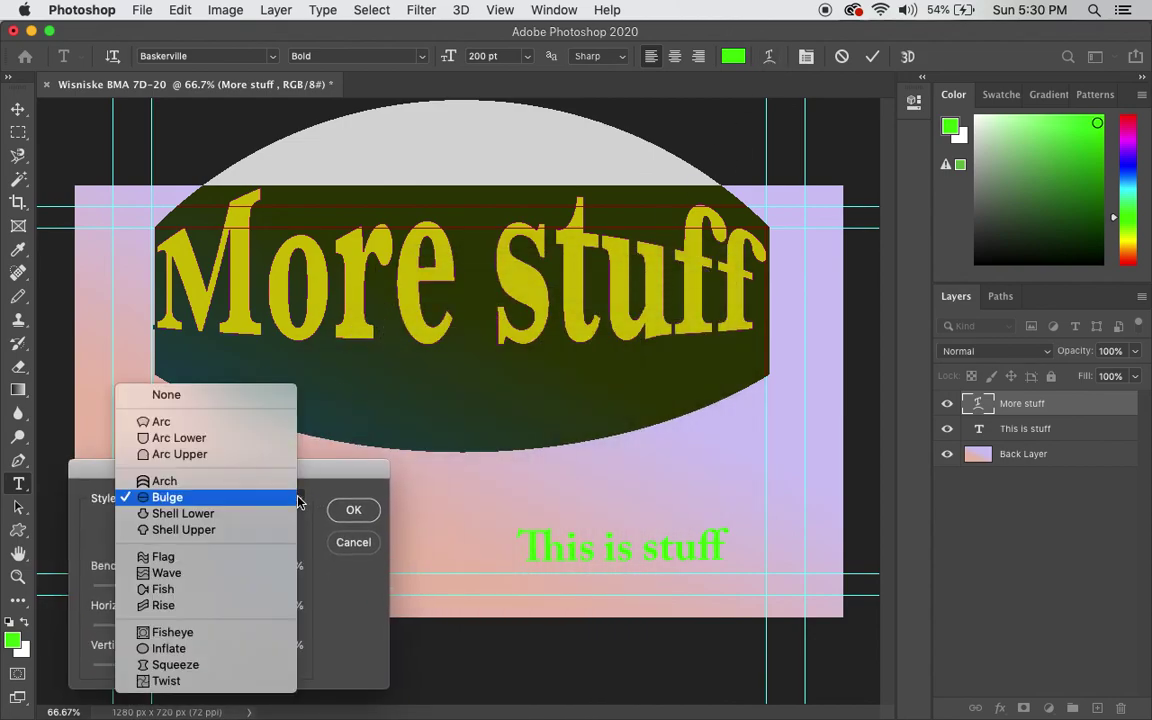
left_click(172, 628)
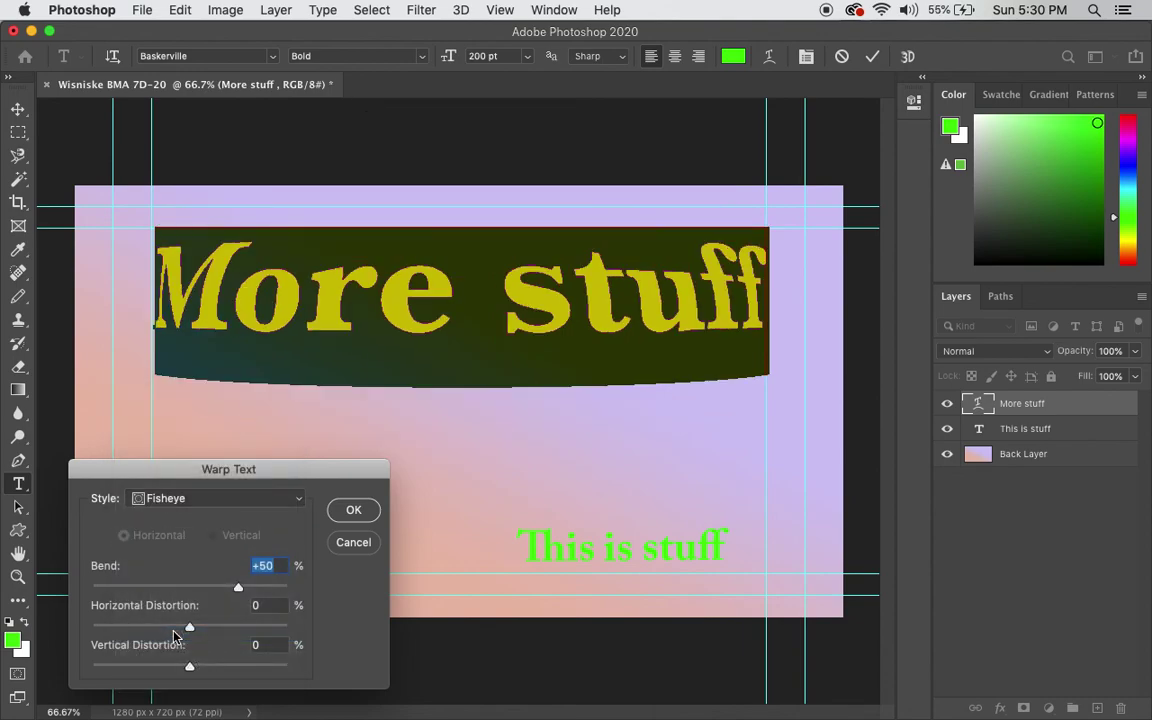
left_click(299, 502)
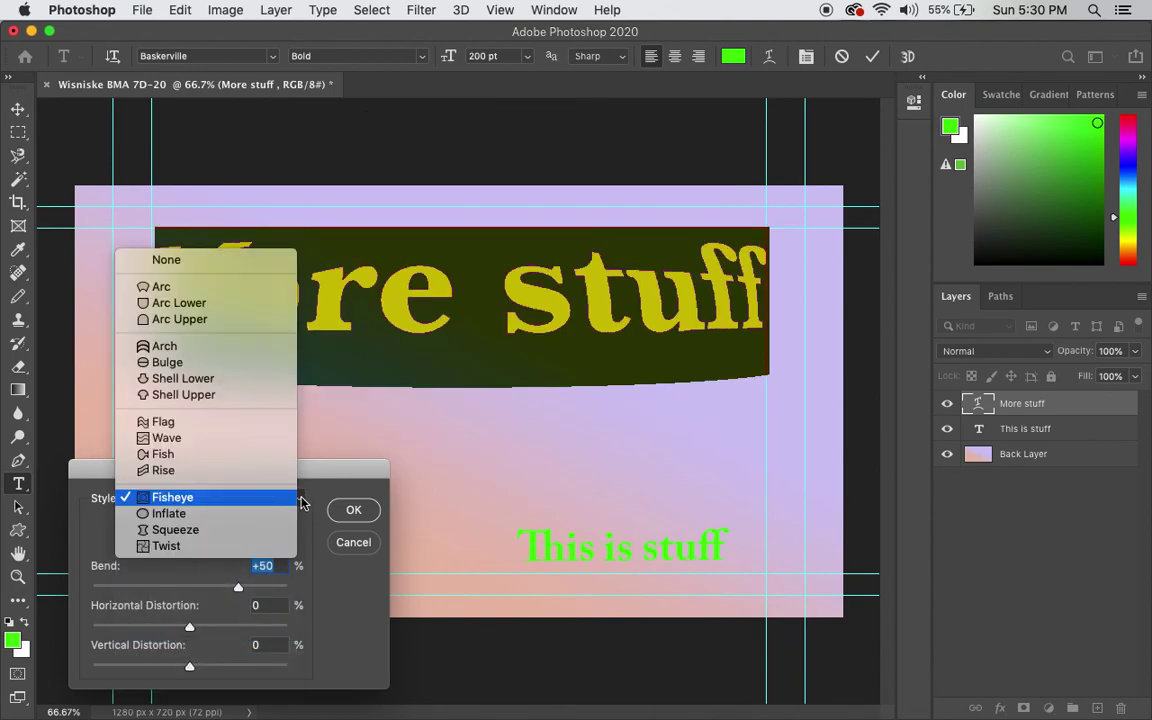
left_click(180, 441)
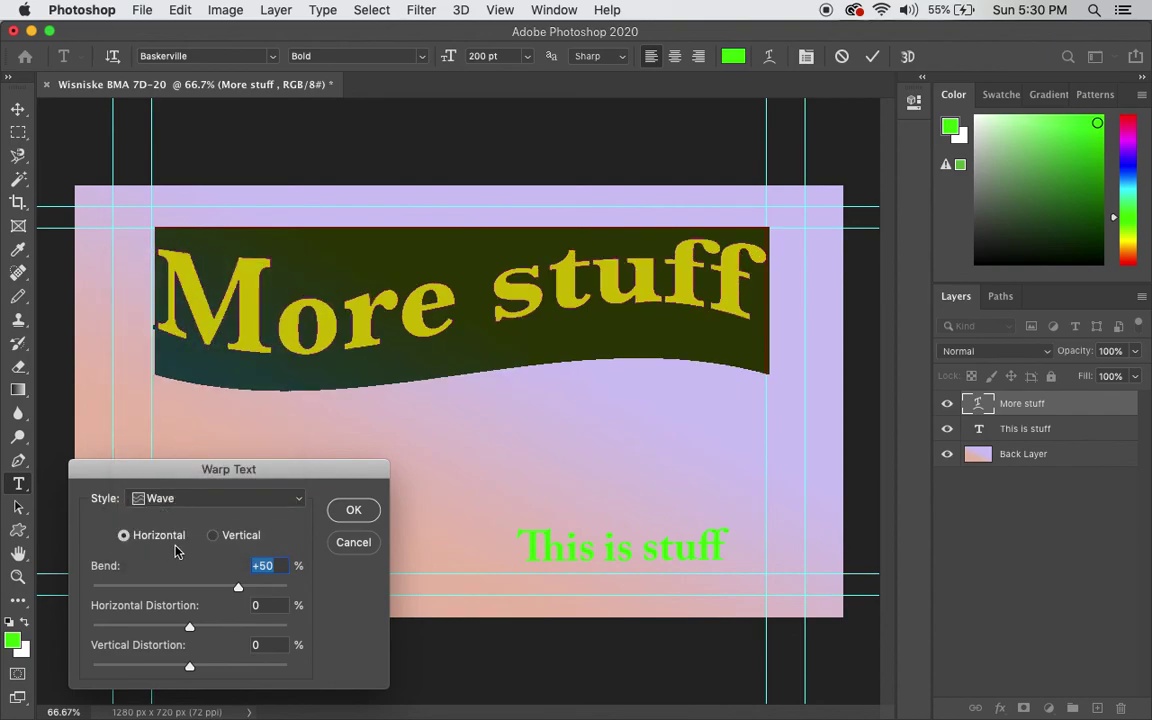
Set the Wave warp to -79% bend, +50% horizontal and -24% vertical distortion, then apply it and commit the text
left_click_drag(243, 587, 112, 568)
left_click_drag(197, 630, 238, 627)
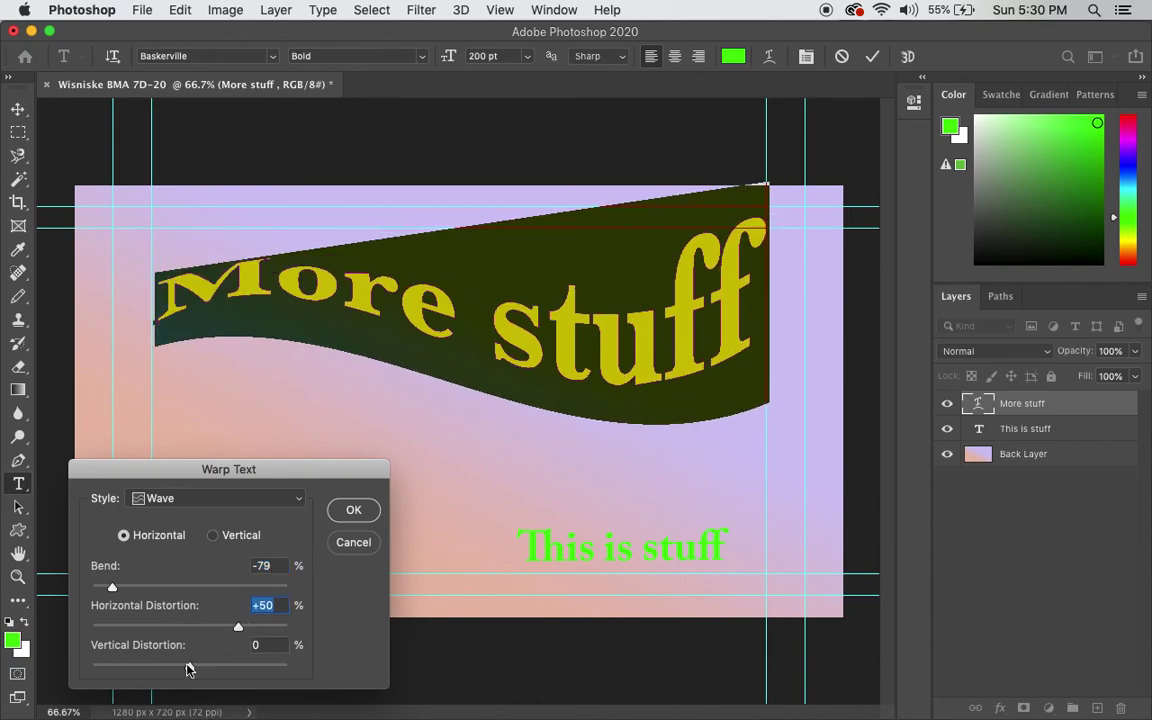
left_click_drag(189, 664, 165, 666)
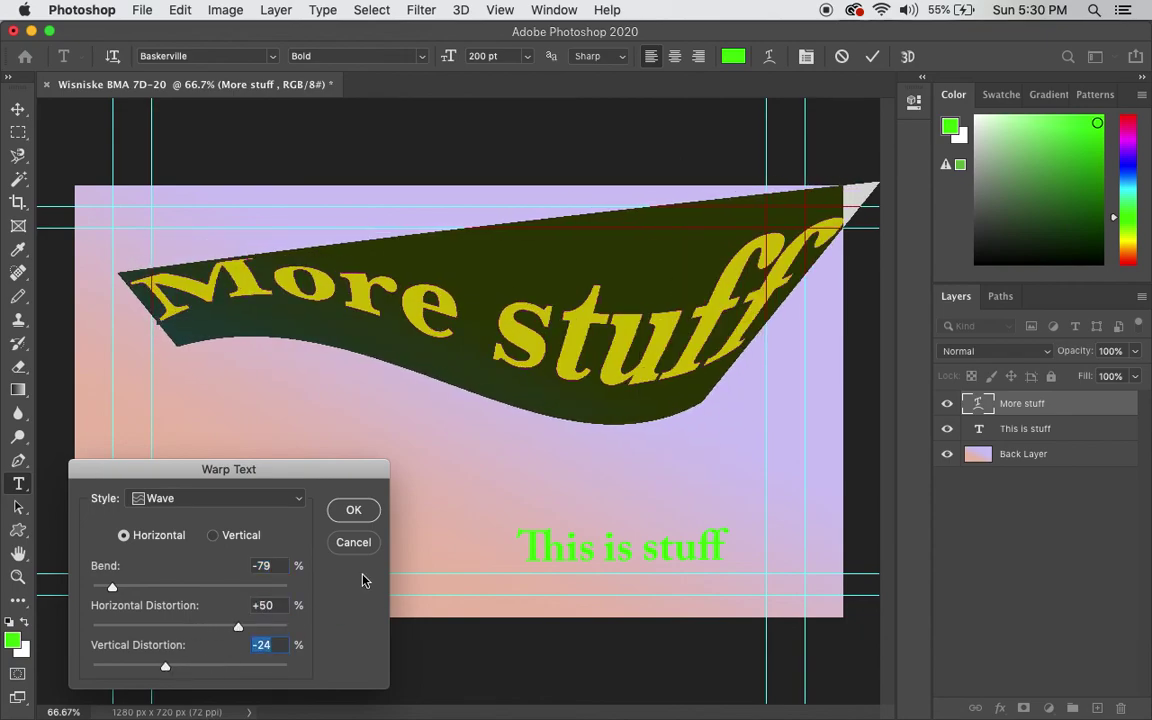
left_click(354, 511)
left_click(1030, 628)
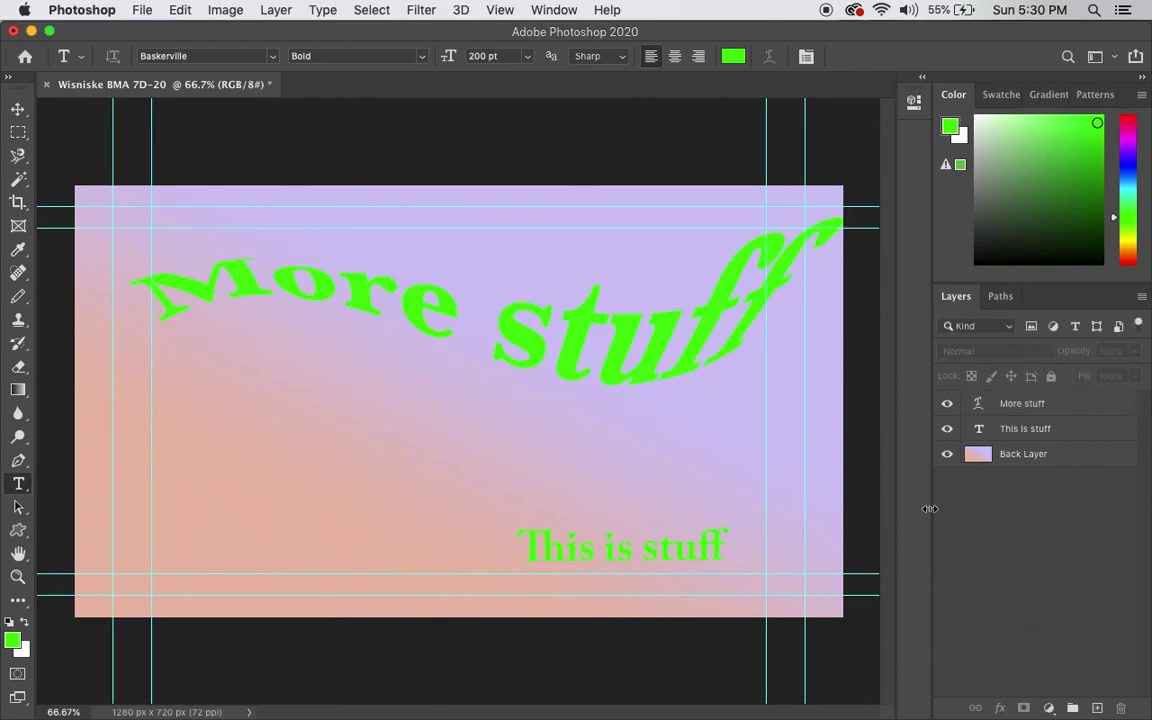
Move the warped "More stuff" text slightly down and left so it sits within the canvas's outer guides
left_click(18, 108)
mouse_move(503, 337)
left_mouse_down()
mouse_move(476, 327)
mouse_move(487, 355)
left_mouse_up()
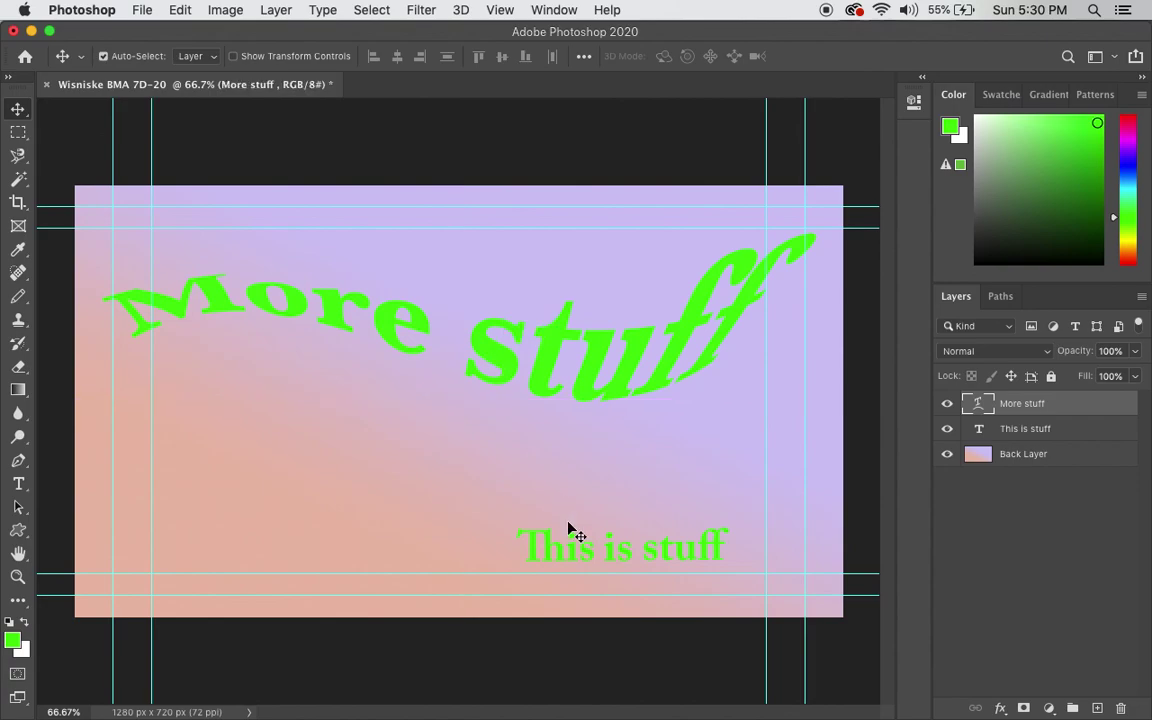